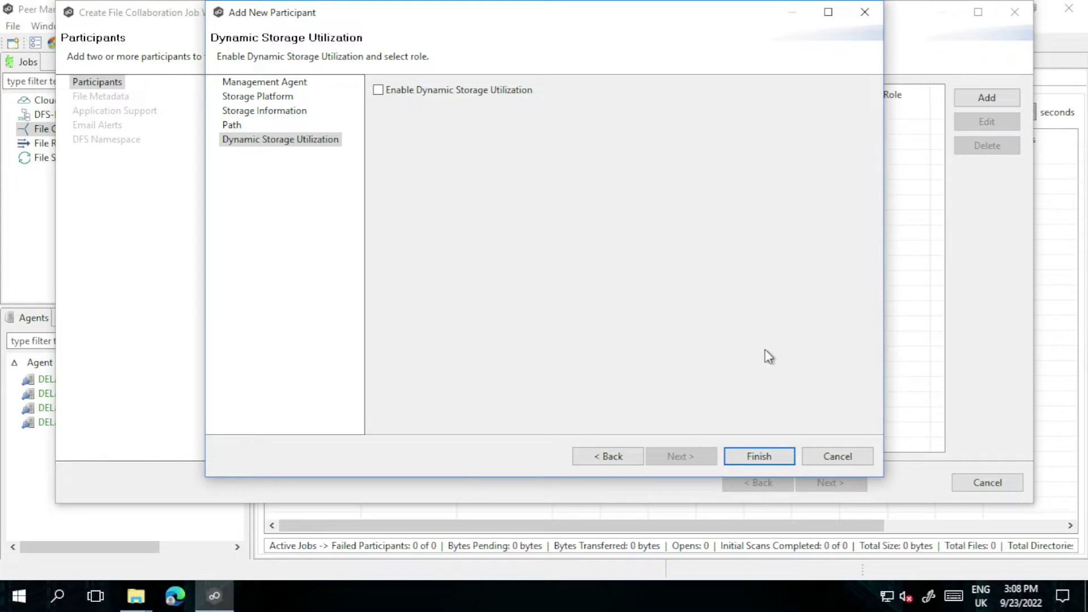
Finish adding DELab3London, then add DELab3Munich as a Windows File Server participant
{"action": "left_click", "coordinate": [782, 456]}
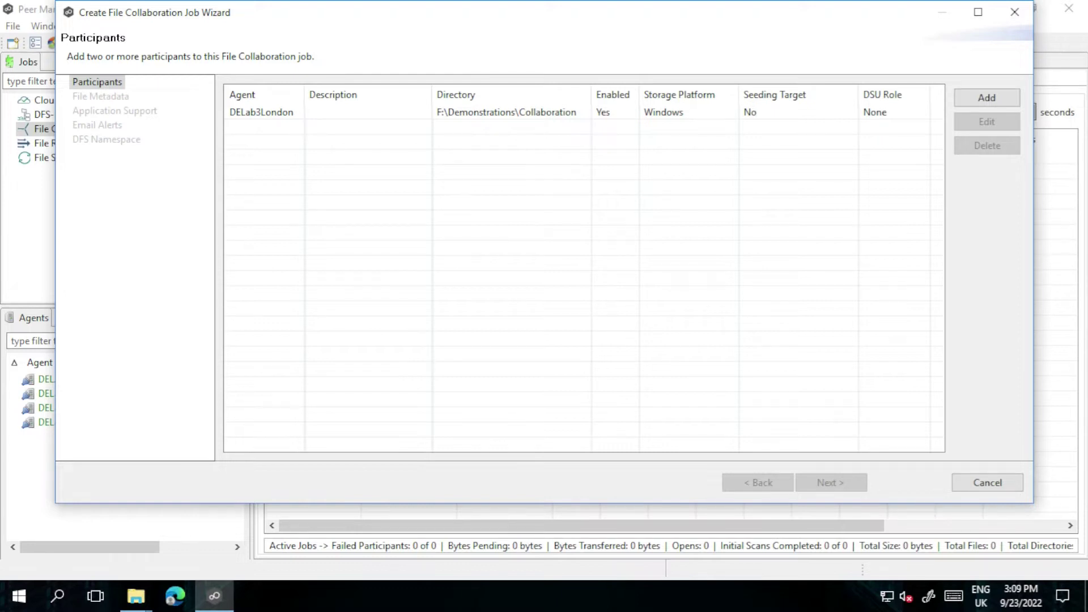
{"action": "left_click", "coordinate": [990, 100]}
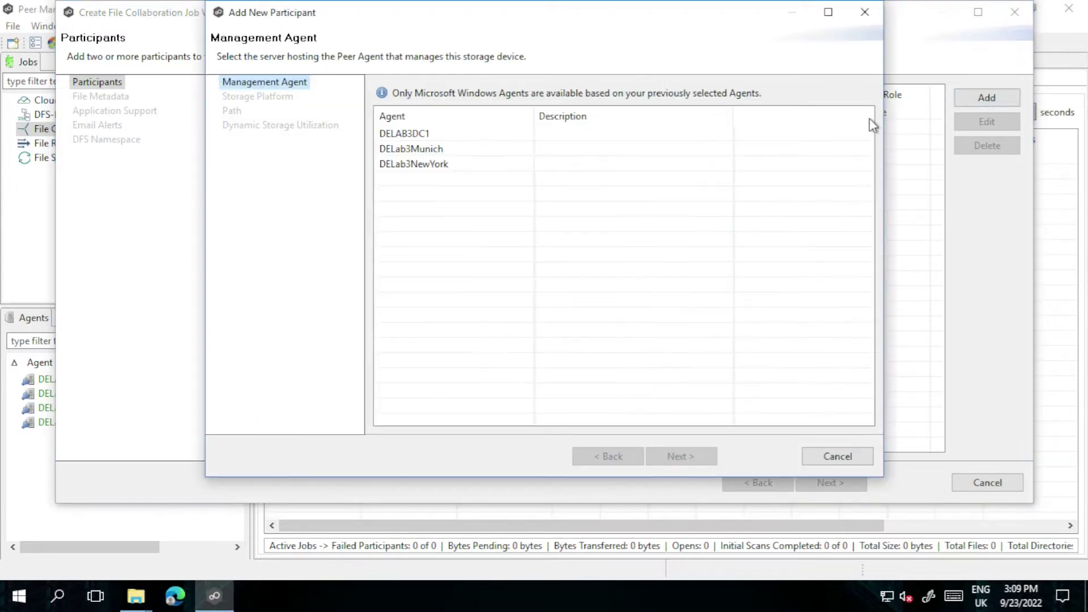
{"action": "left_click", "coordinate": [431, 152]}
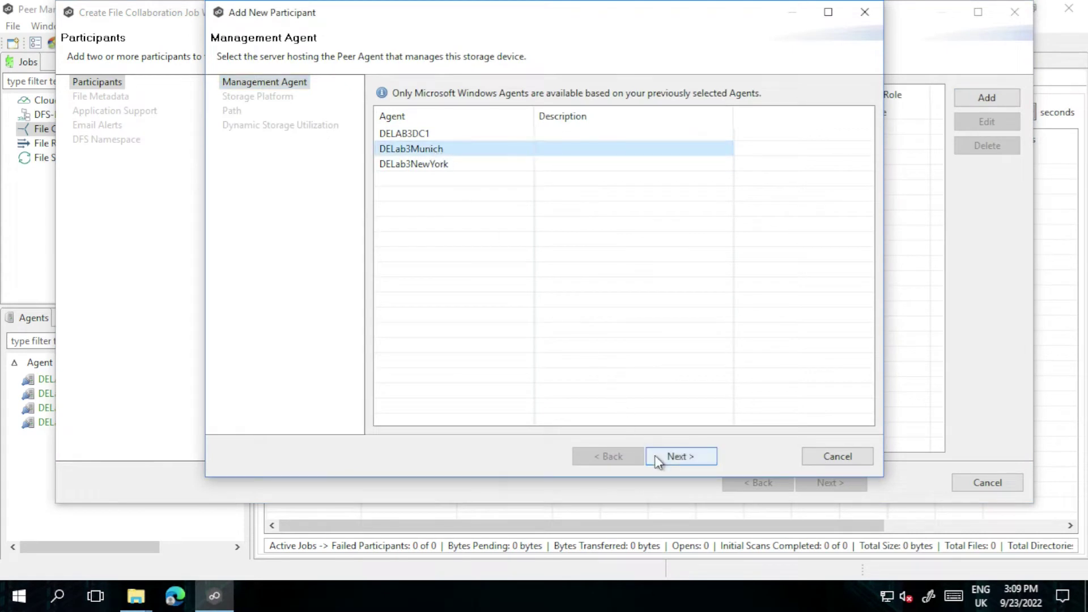
{"action": "left_click", "coordinate": [655, 455]}
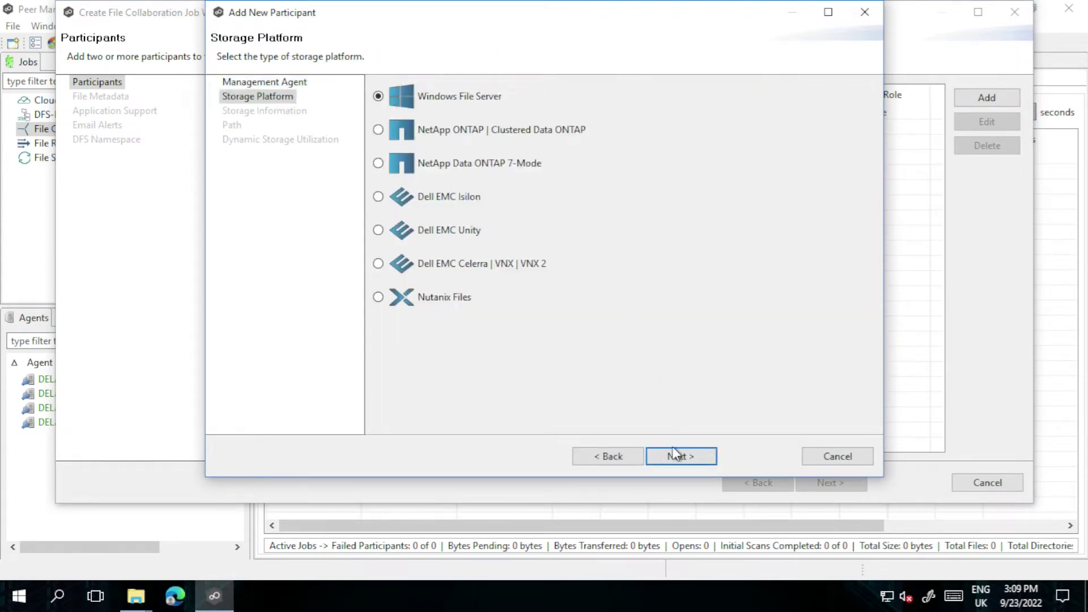
{"action": "left_click", "coordinate": [674, 457]}
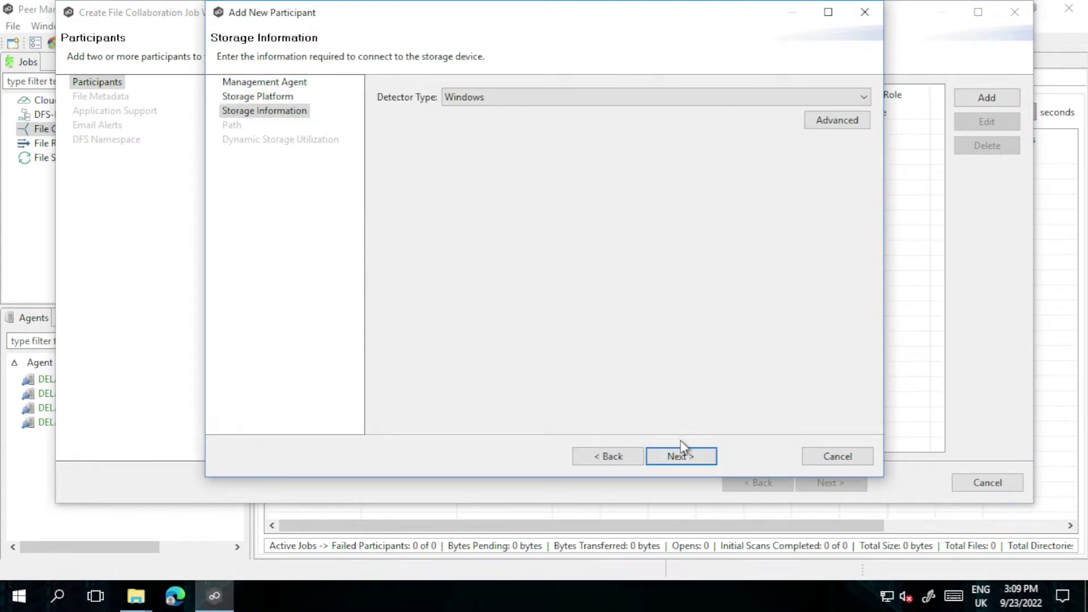
{"action": "left_click", "coordinate": [679, 458]}
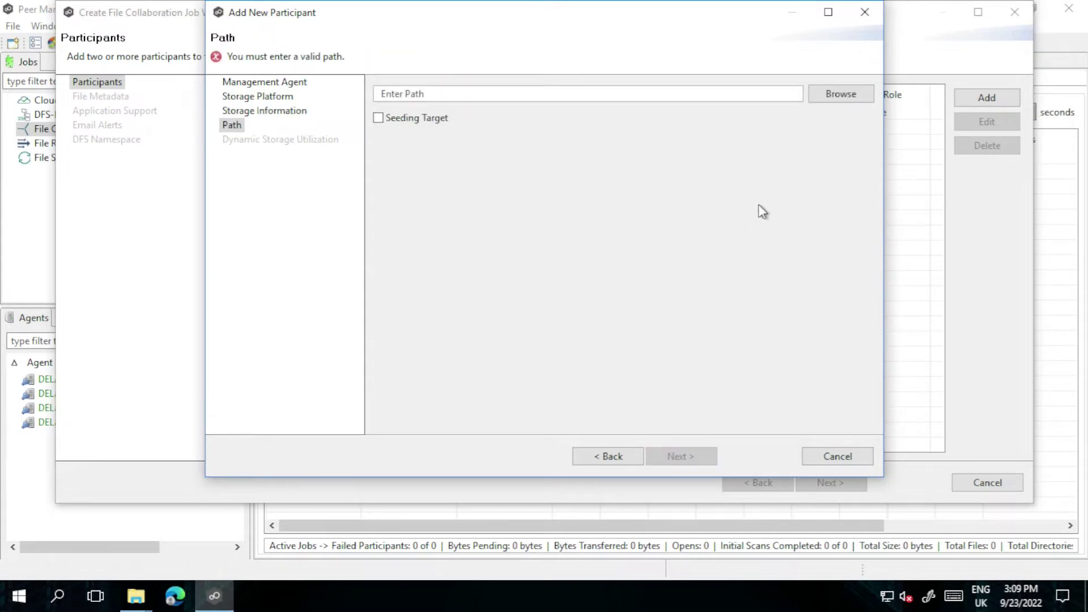
Set DELab3Munich's folder to E:\Demonstrations\Collaboration and finish adding it
{"action": "left_click", "coordinate": [831, 95]}
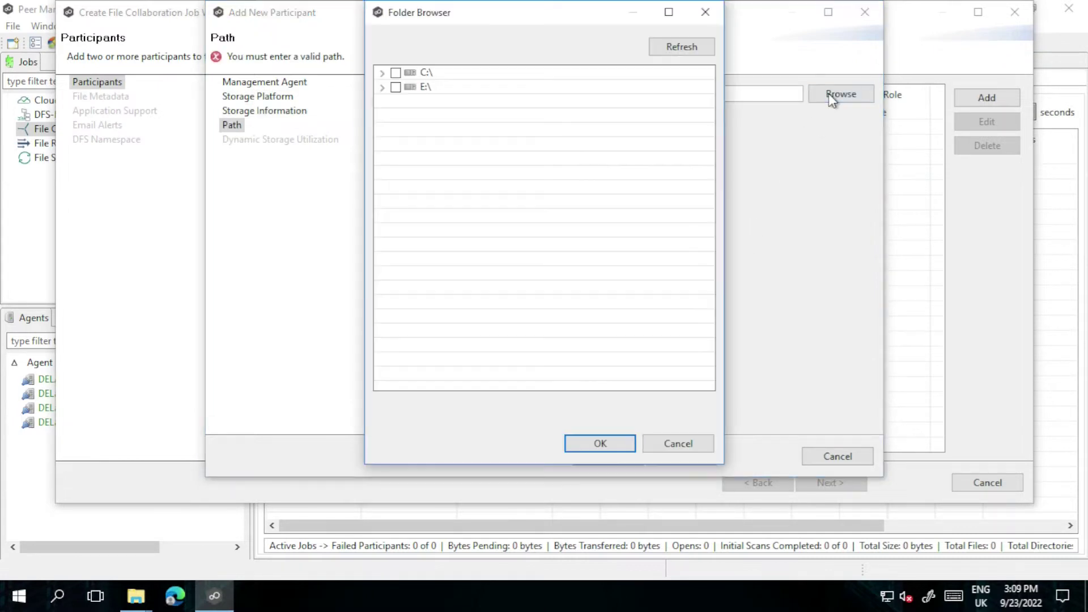
{"action": "left_click", "coordinate": [382, 88]}
{"action": "left_click", "coordinate": [395, 102]}
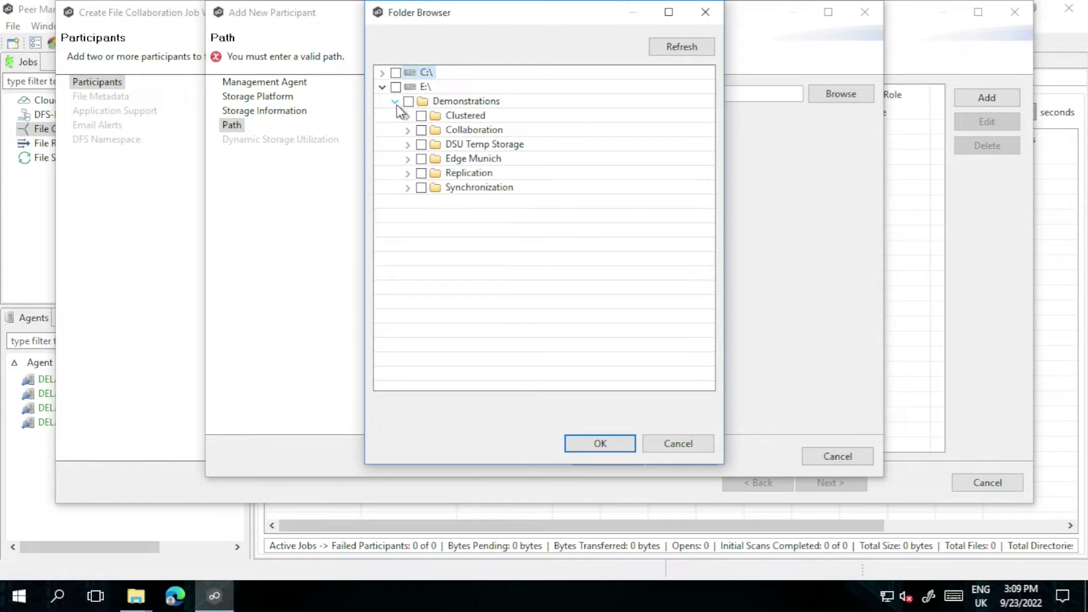
{"action": "left_click", "coordinate": [421, 130]}
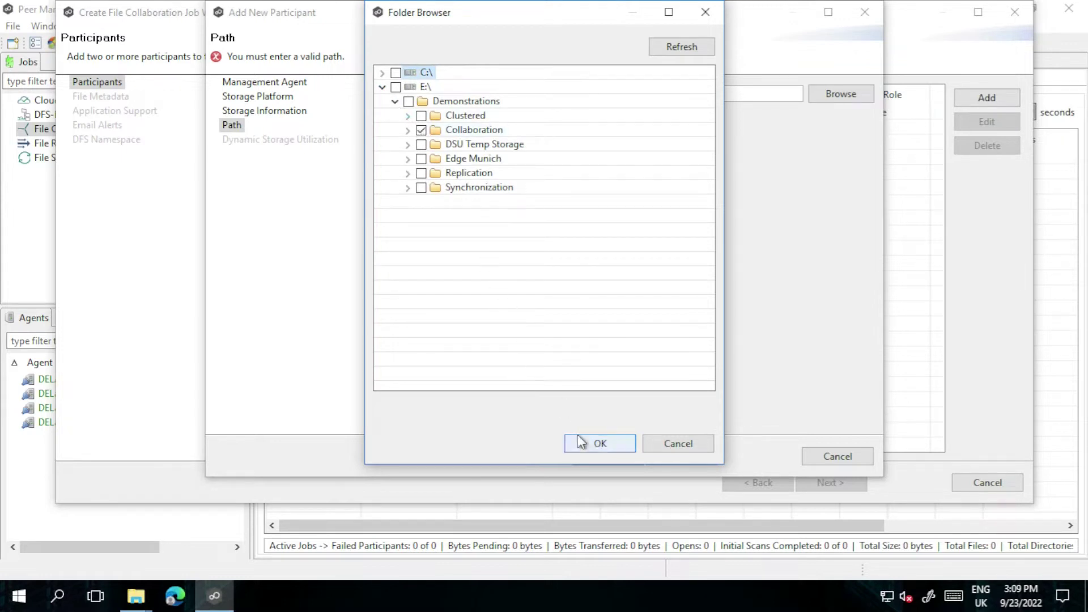
{"action": "left_click", "coordinate": [582, 444]}
{"action": "left_click", "coordinate": [677, 457]}
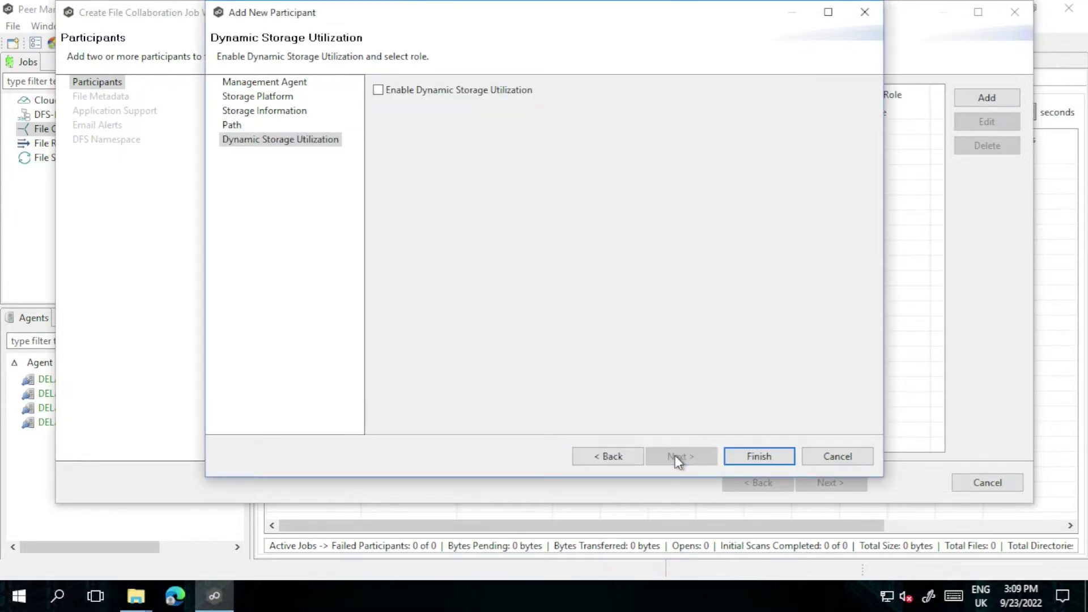
{"action": "left_click", "coordinate": [749, 461]}
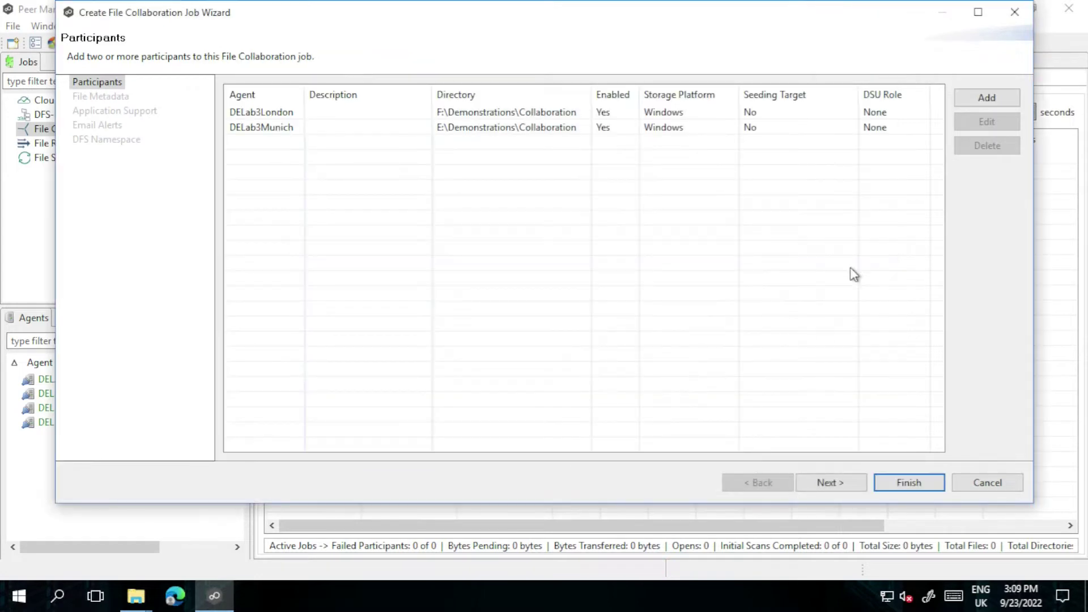
Add DELab3NewYork as a Windows File Server participant with folder E:\Demonstrations\Collaboration
{"action": "left_click", "coordinate": [957, 103]}
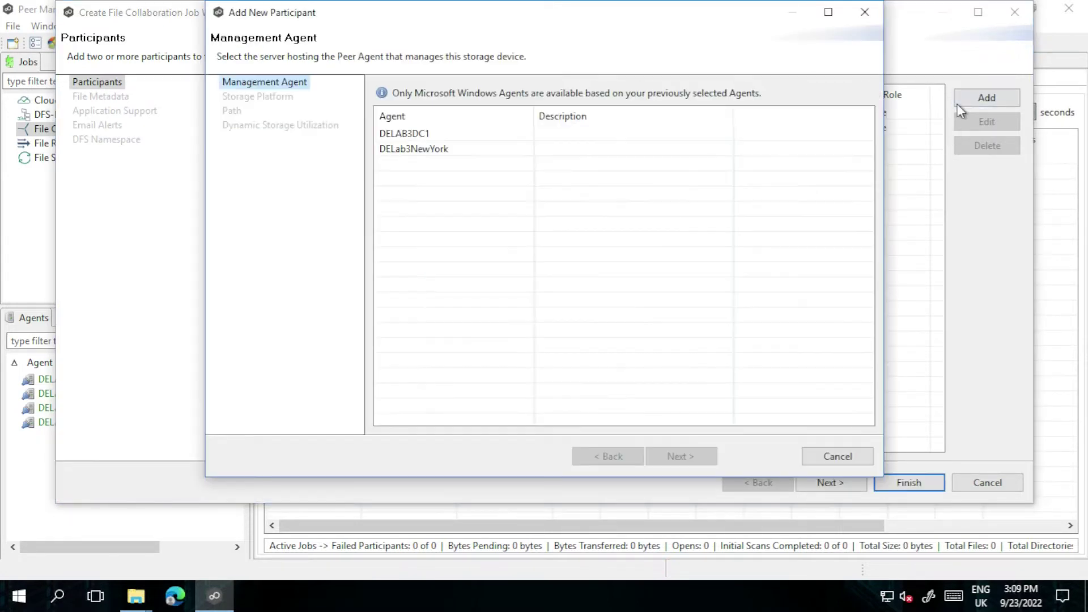
{"action": "left_click", "coordinate": [425, 150]}
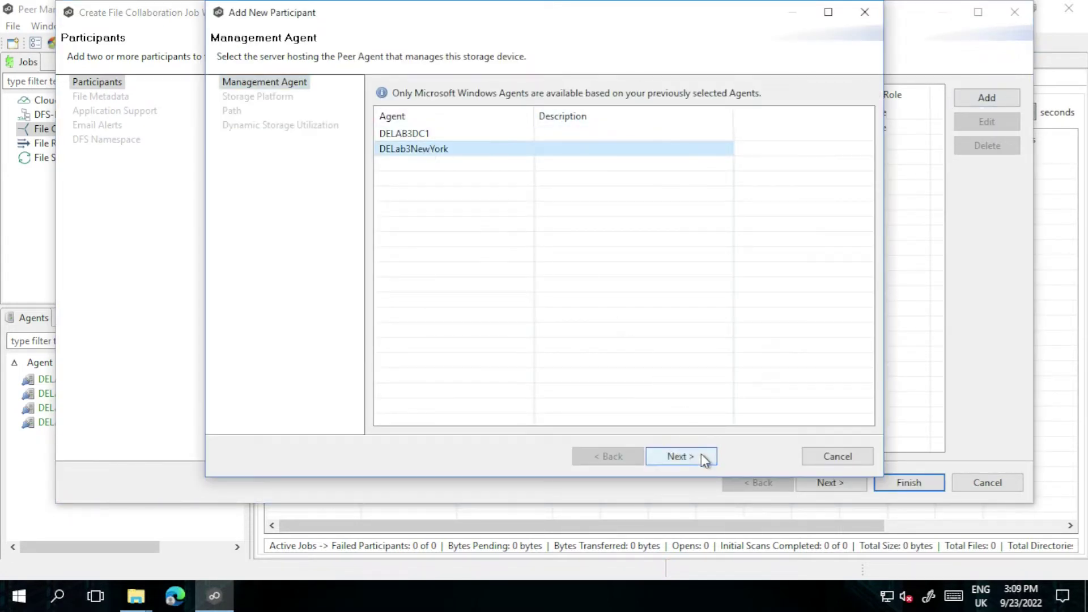
{"action": "left_click", "coordinate": [703, 457]}
{"action": "left_click", "coordinate": [692, 457]}
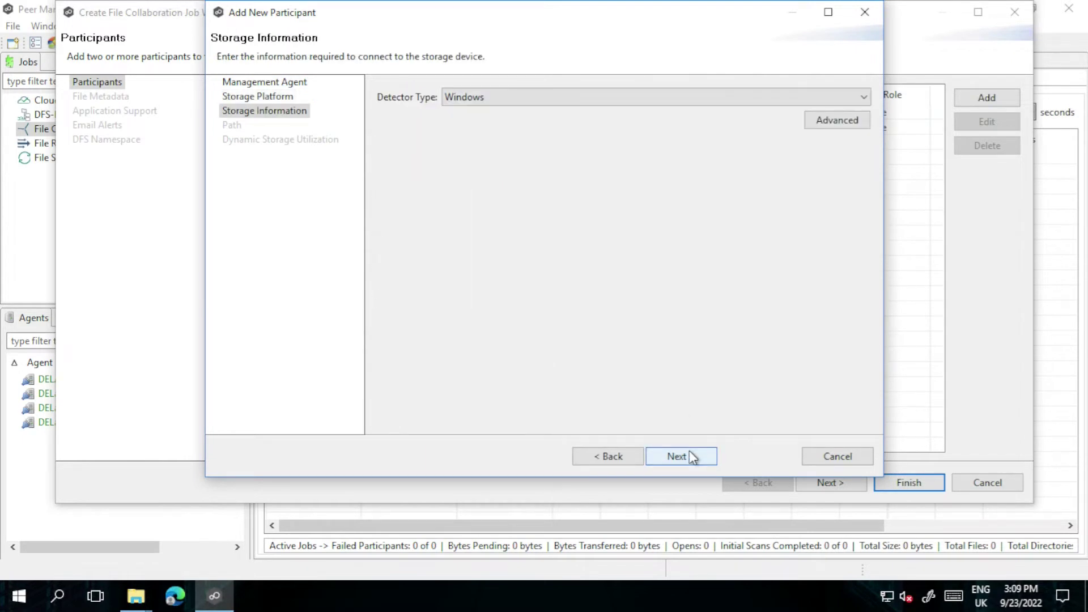
{"action": "left_click", "coordinate": [691, 456]}
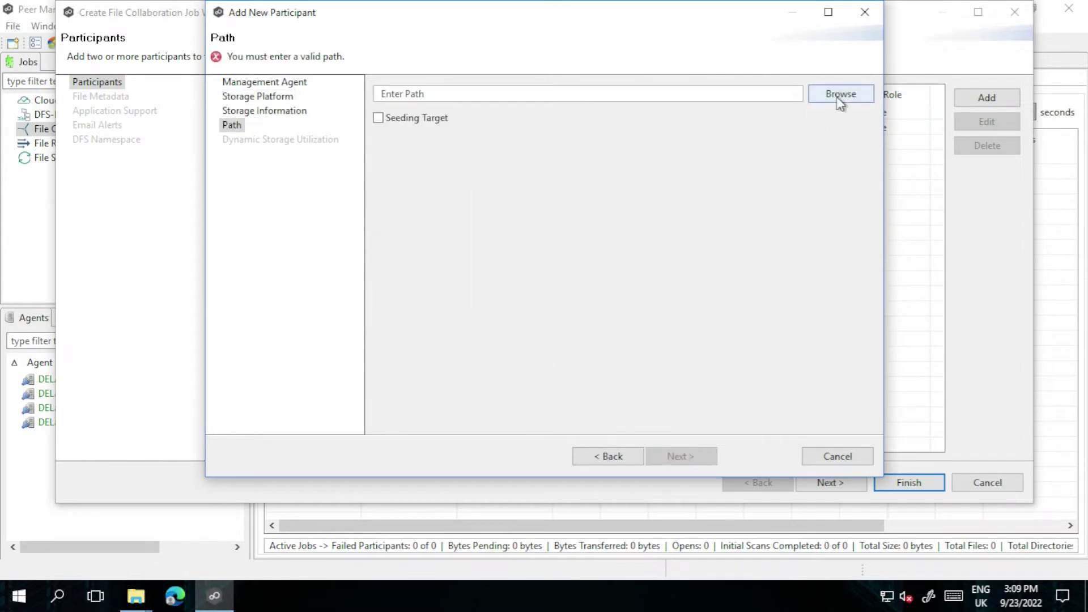
{"action": "left_click", "coordinate": [840, 97]}
{"action": "left_click", "coordinate": [383, 87]}
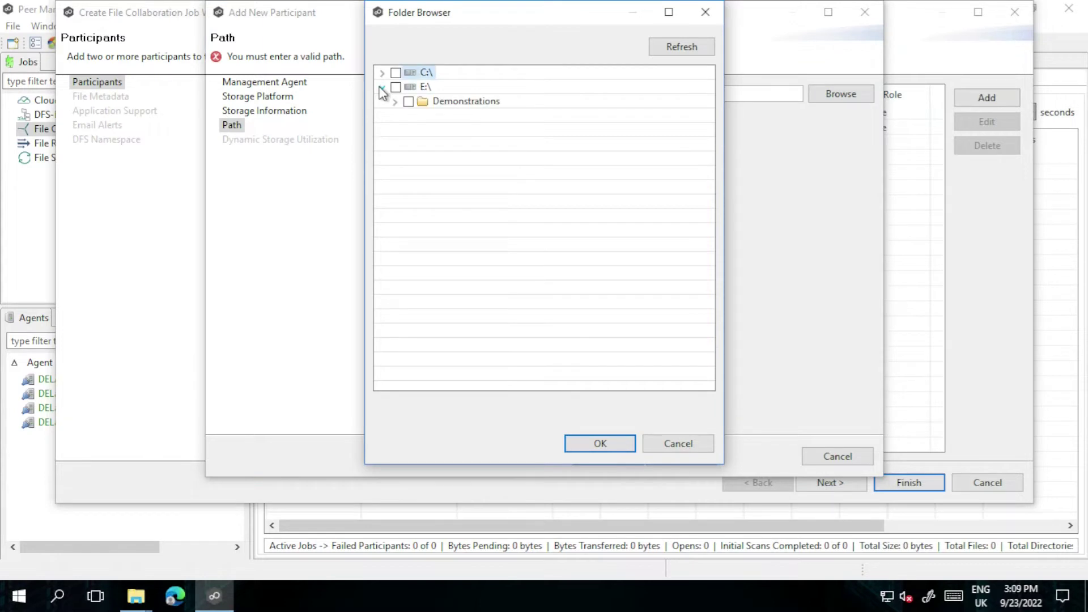
{"action": "left_click", "coordinate": [396, 102]}
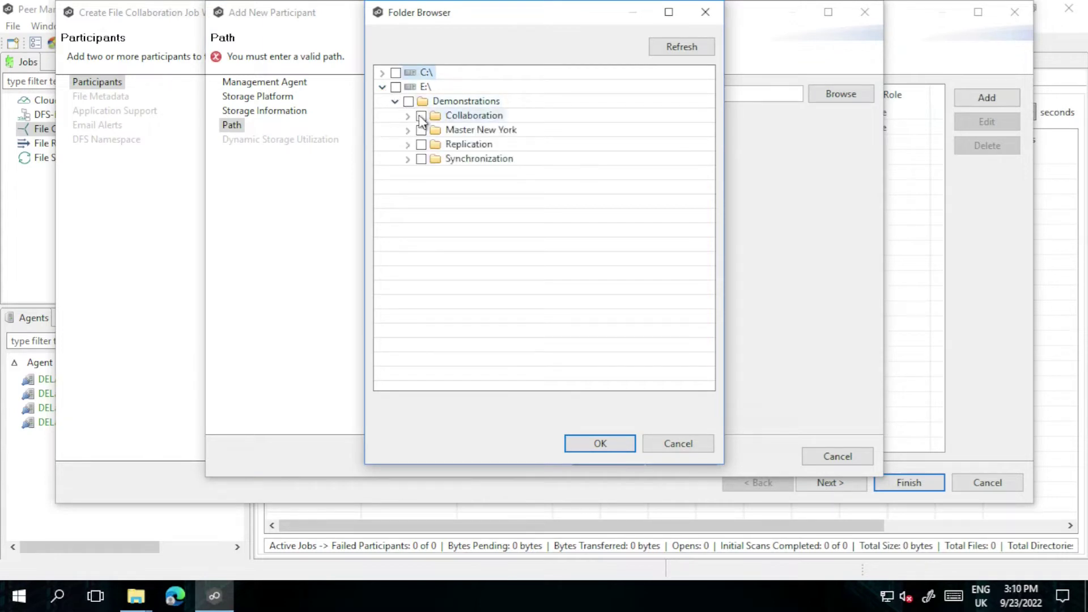
{"action": "left_click", "coordinate": [576, 444]}
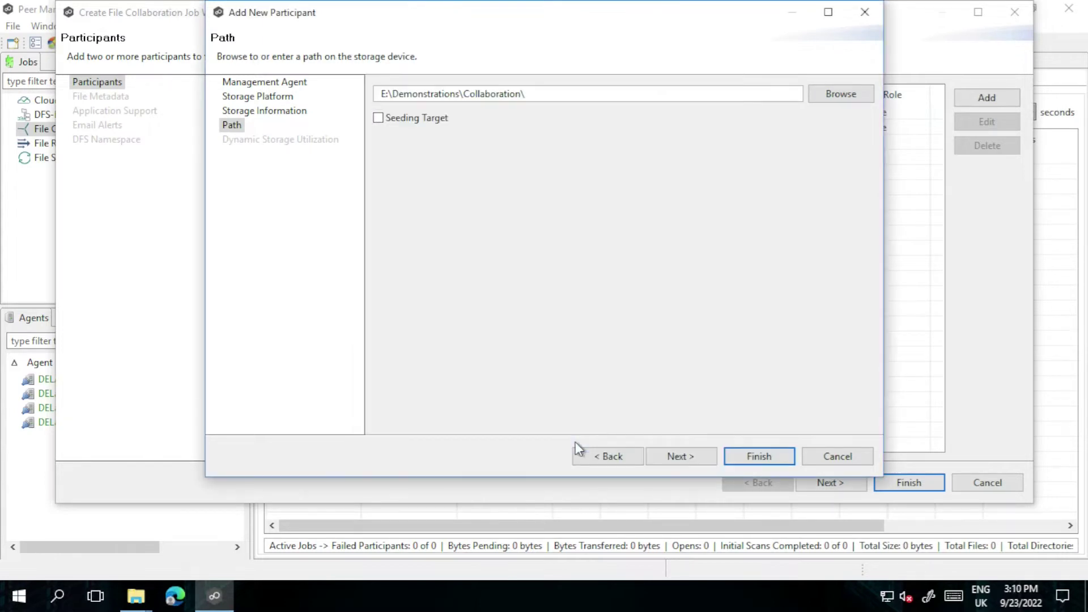
{"action": "left_click", "coordinate": [679, 458]}
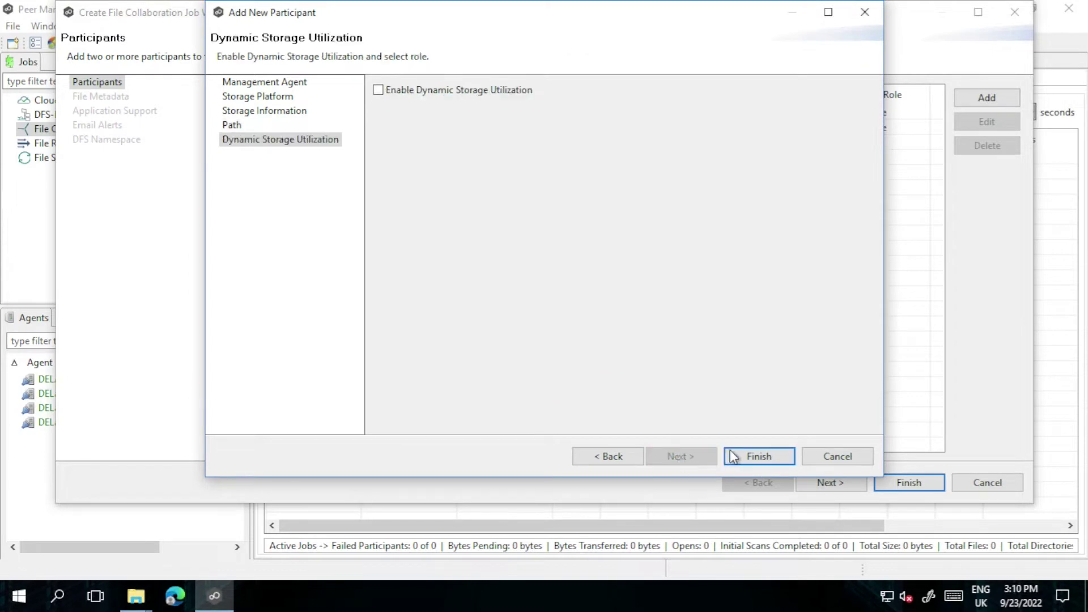
{"action": "left_click", "coordinate": [752, 457]}
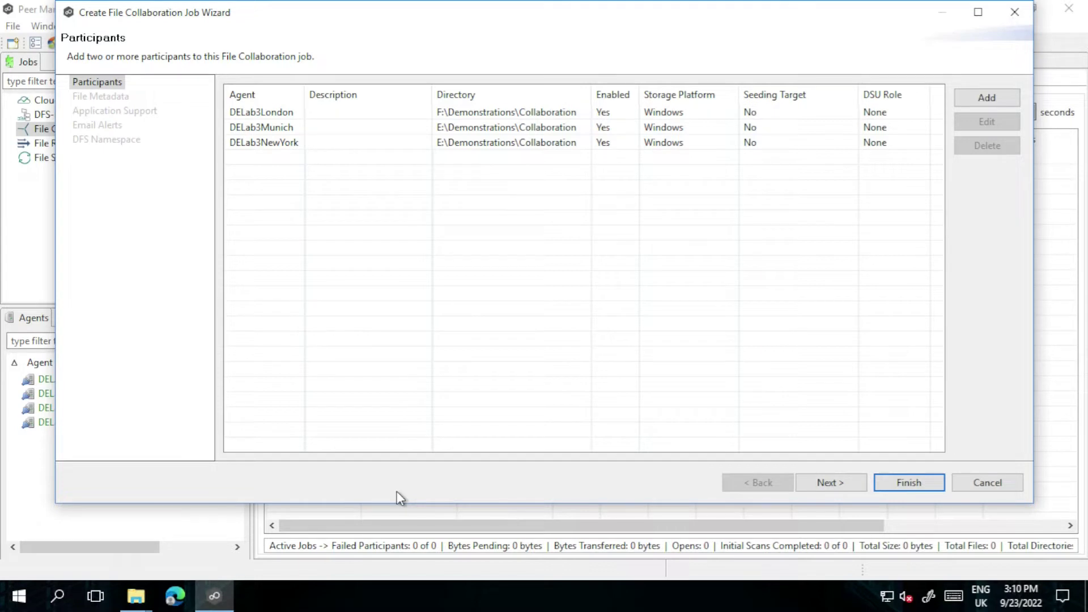
Advance the job wizard from Participants to the File Metadata page
{"action": "left_click", "coordinate": [843, 485]}
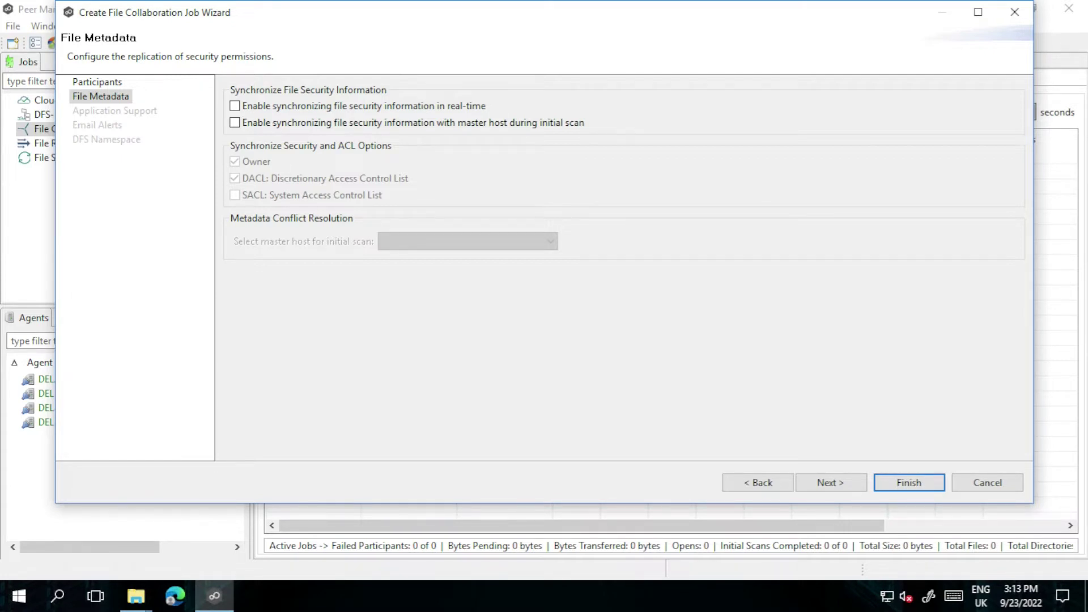
Enable real-time file security sync, accept the warning, and enable initial-scan security sync from master host
{"action": "left_click", "coordinate": [235, 105]}
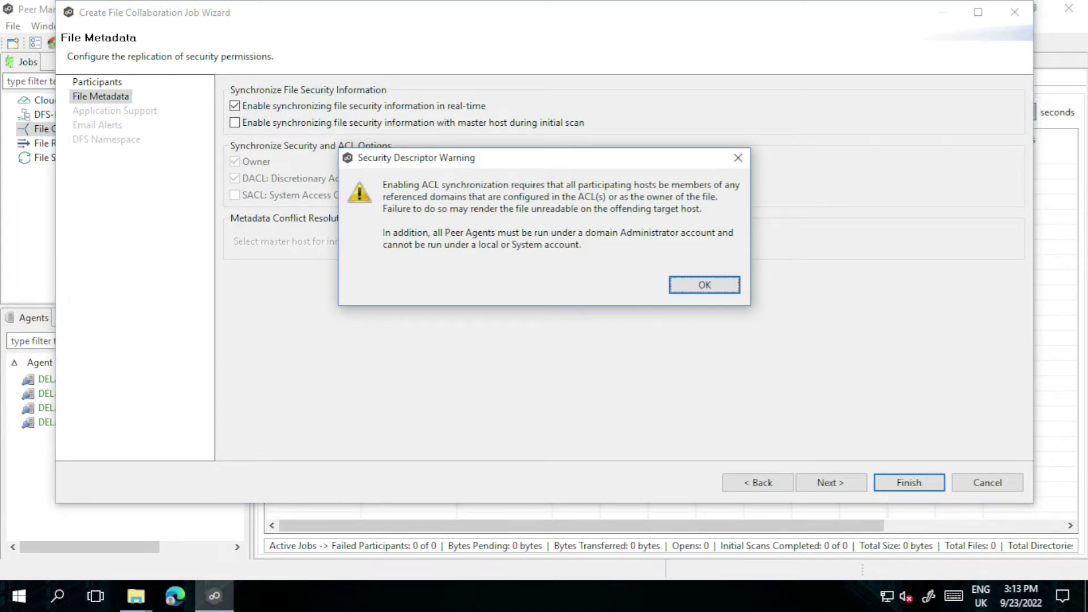
{"action": "key", "text": "Return"}
{"action": "left_click", "coordinate": [405, 120]}
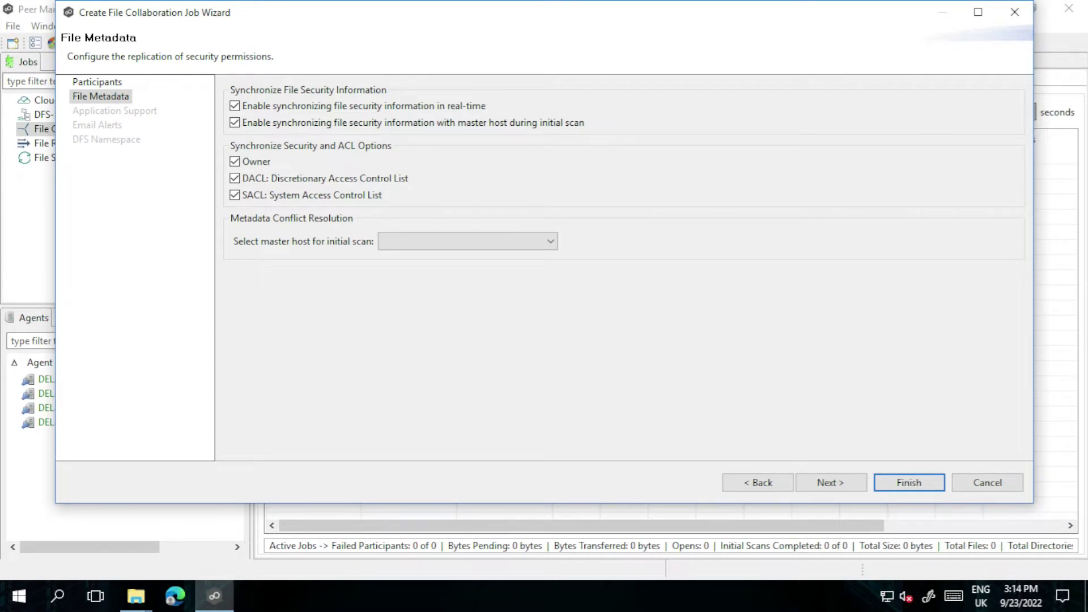
Make DELab3London the master host for the initial security scan
{"action": "left_click", "coordinate": [520, 246]}
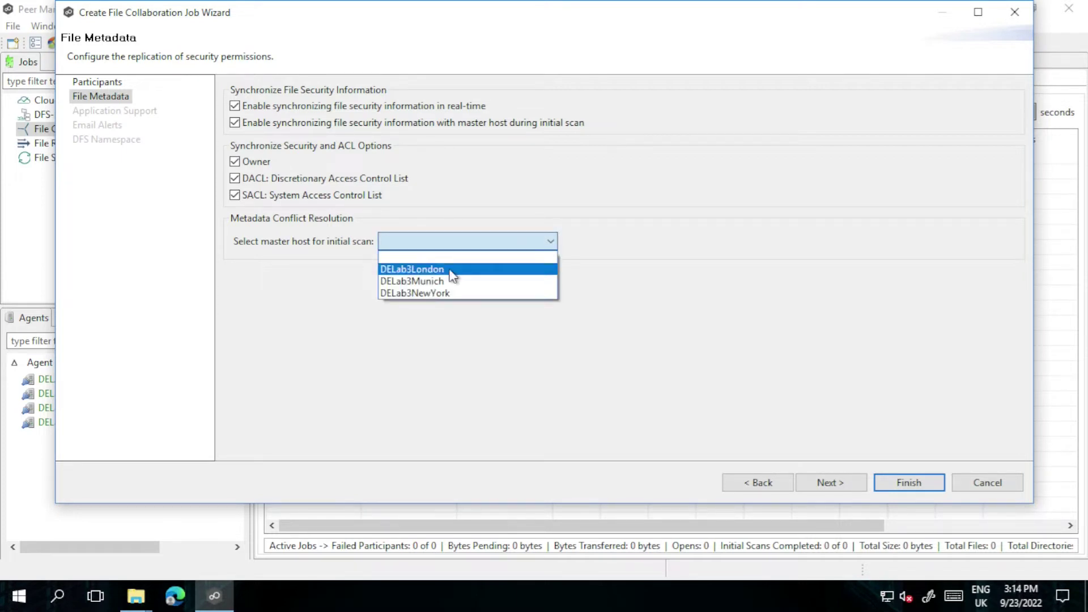
{"action": "left_click", "coordinate": [431, 269]}
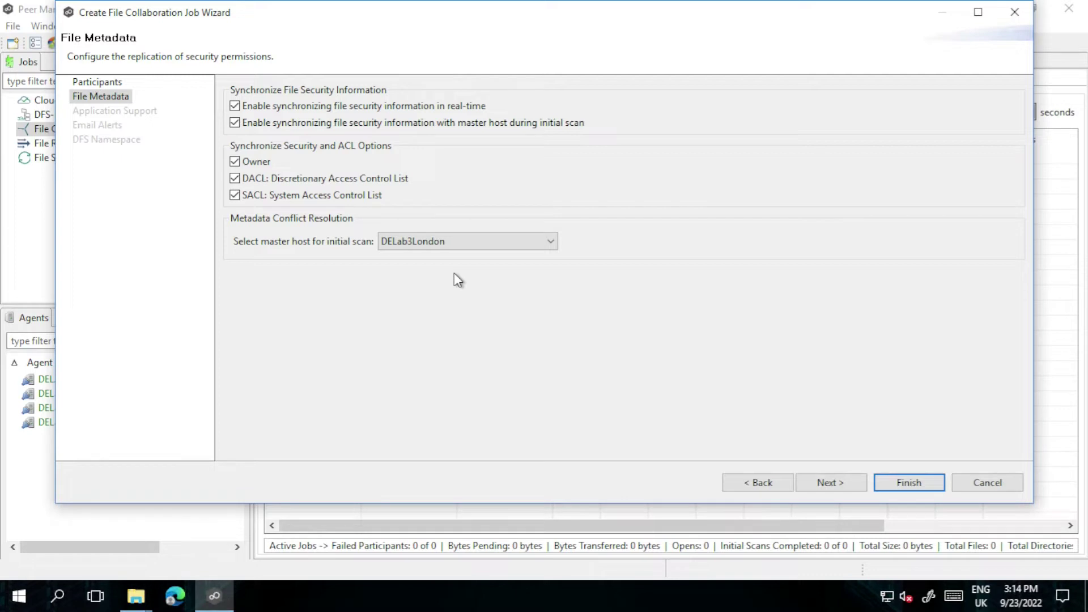
{"action": "left_click", "coordinate": [854, 486]}
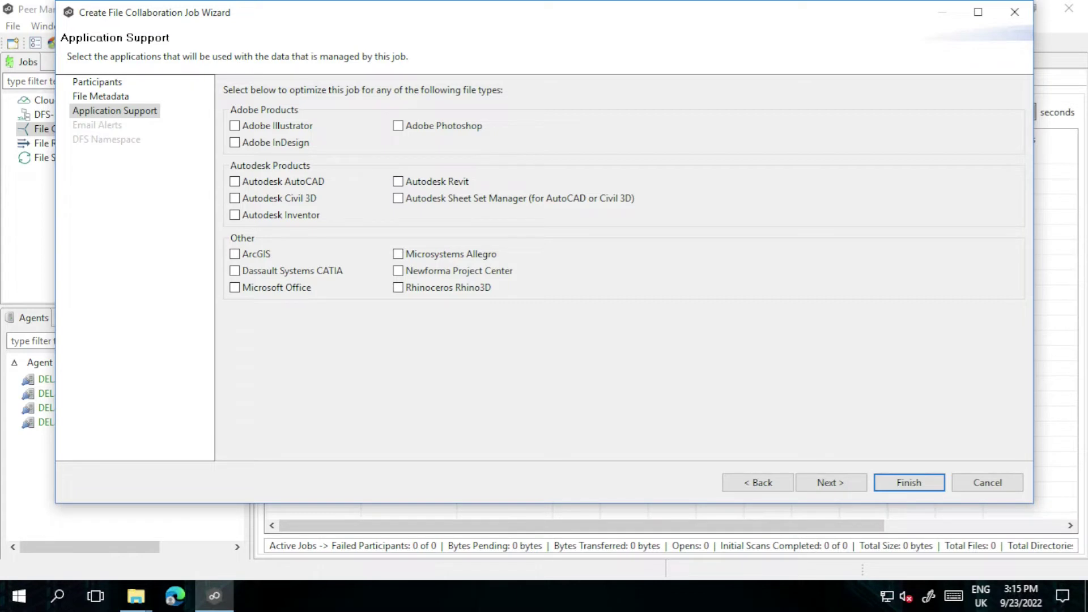
Optimize the job for Adobe Photoshop, Autodesk AutoCAD and Microsoft Office files
{"action": "left_click", "coordinate": [400, 126]}
{"action": "left_click", "coordinate": [237, 182]}
{"action": "left_click", "coordinate": [238, 288]}
{"action": "left_click", "coordinate": [826, 483]}
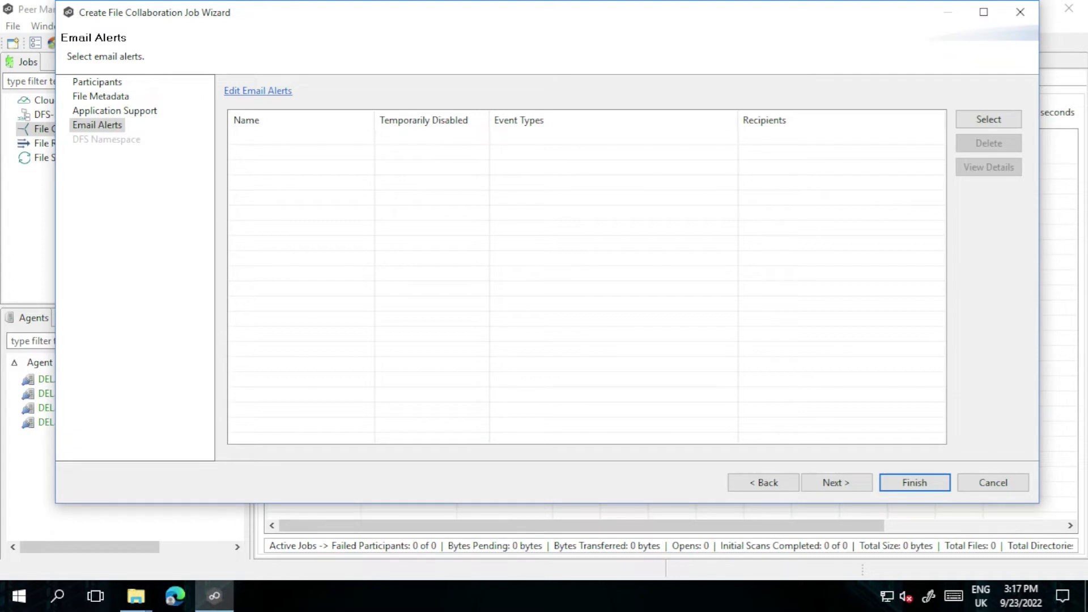
Open the Email Configuration preferences from the Email Alerts page
{"action": "left_click", "coordinate": [278, 93]}
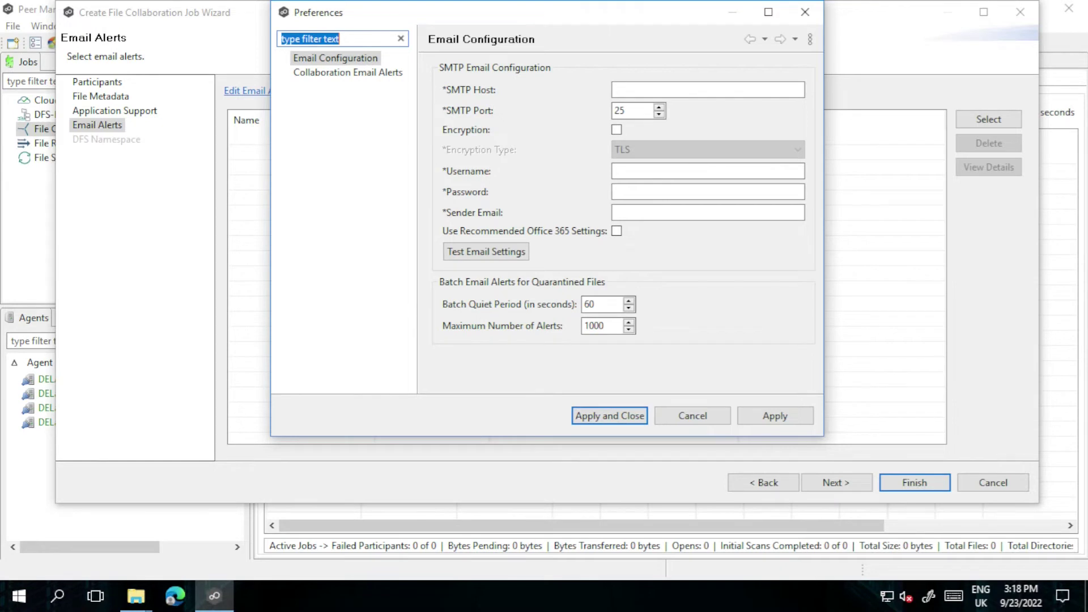
Set SMTP host smtp-mail.outlook.com, port 587 with TLS encryption, and paste the account username
{"action": "left_click", "coordinate": [685, 90]}
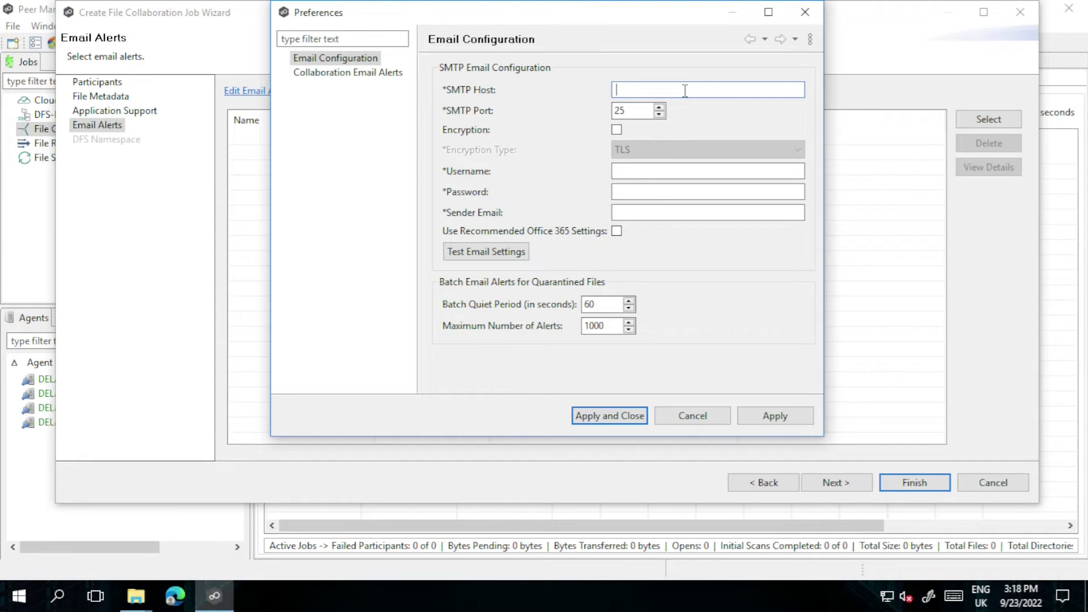
{"action": "right_click", "coordinate": [685, 91]}
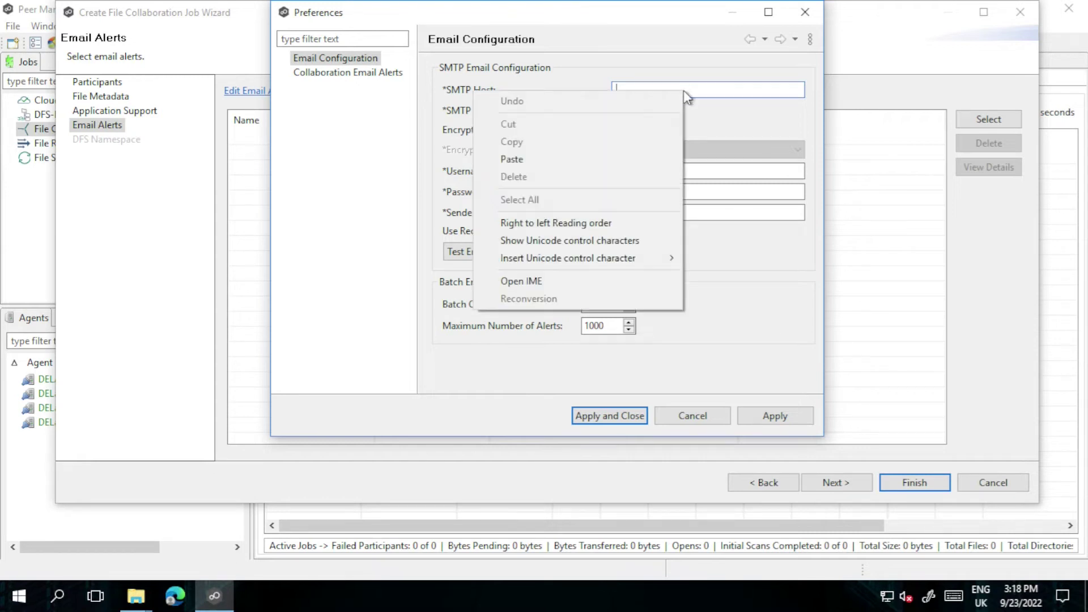
{"action": "left_click", "coordinate": [584, 159]}
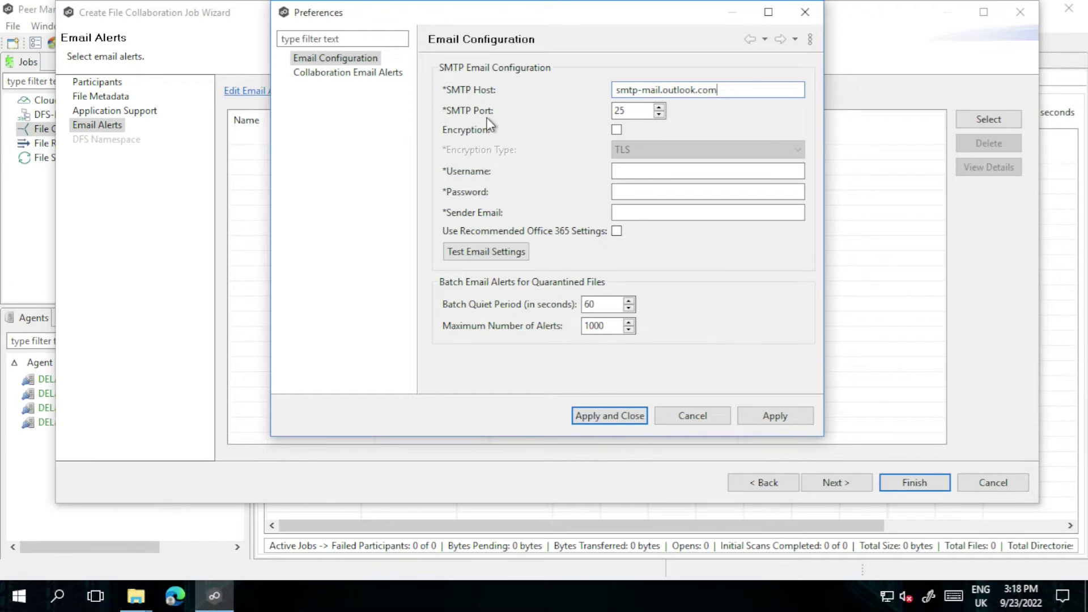
{"action": "double_click", "coordinate": [624, 110]}
{"action": "type", "text": "587"}
{"action": "left_click", "coordinate": [618, 130]}
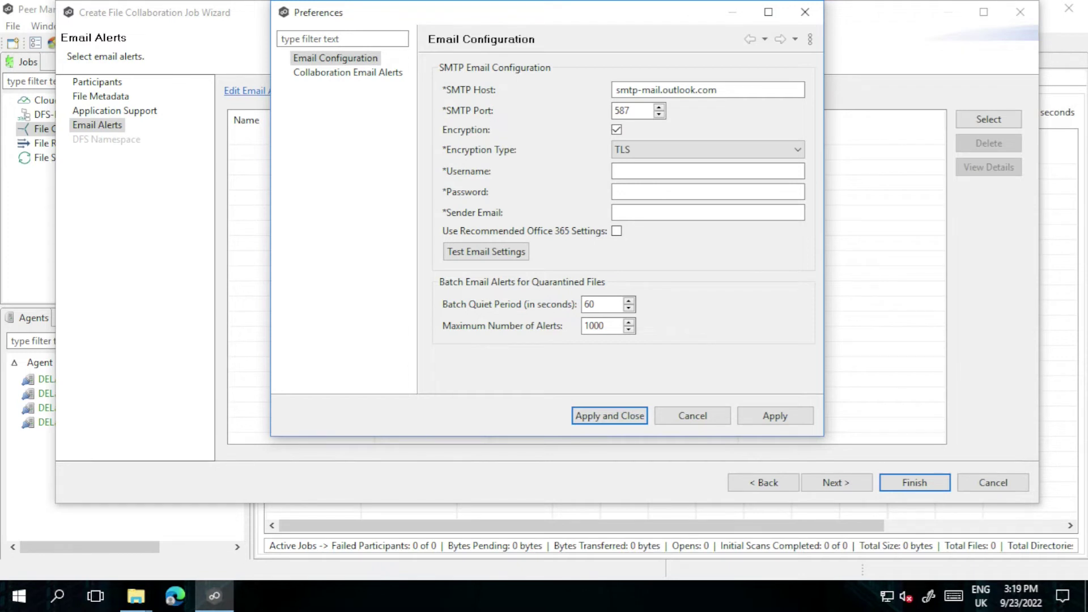
{"action": "left_click", "coordinate": [733, 151]}
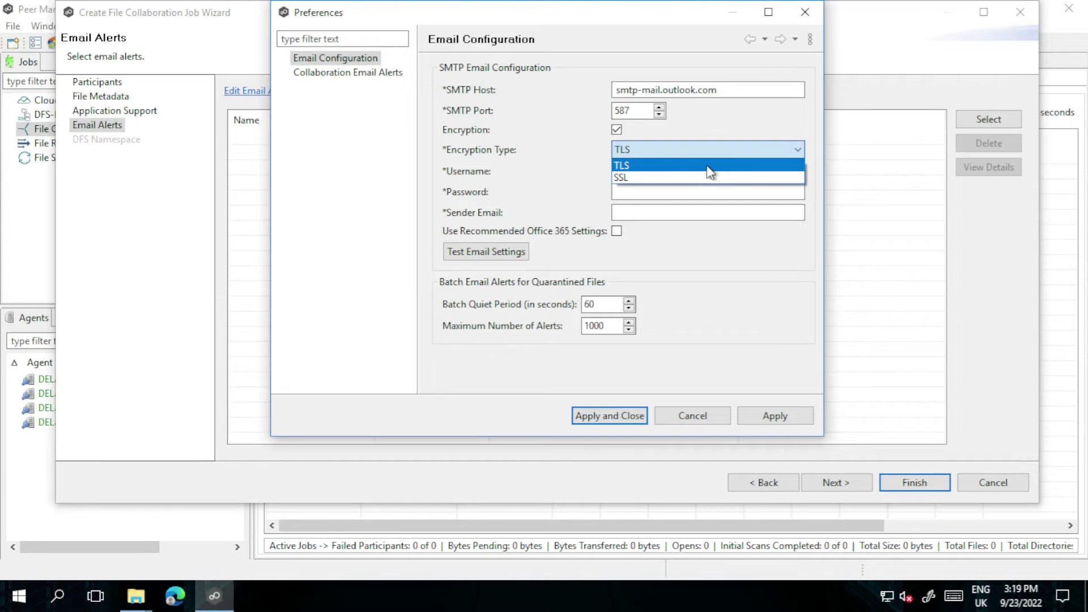
{"action": "left_click", "coordinate": [708, 167]}
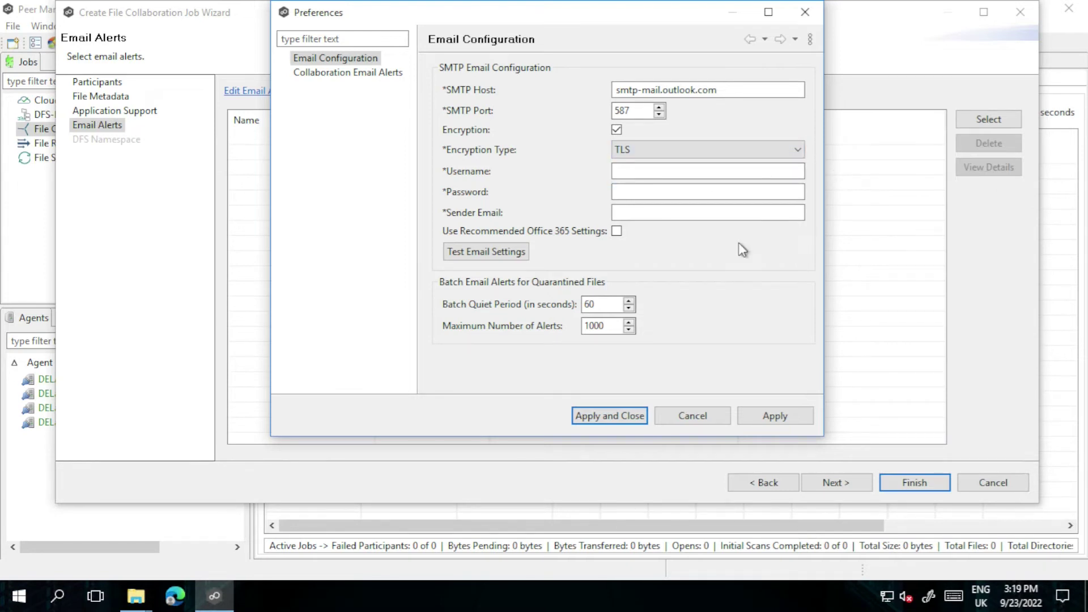
{"action": "left_click", "coordinate": [644, 170]}
{"action": "key", "text": "ctrl+v"}
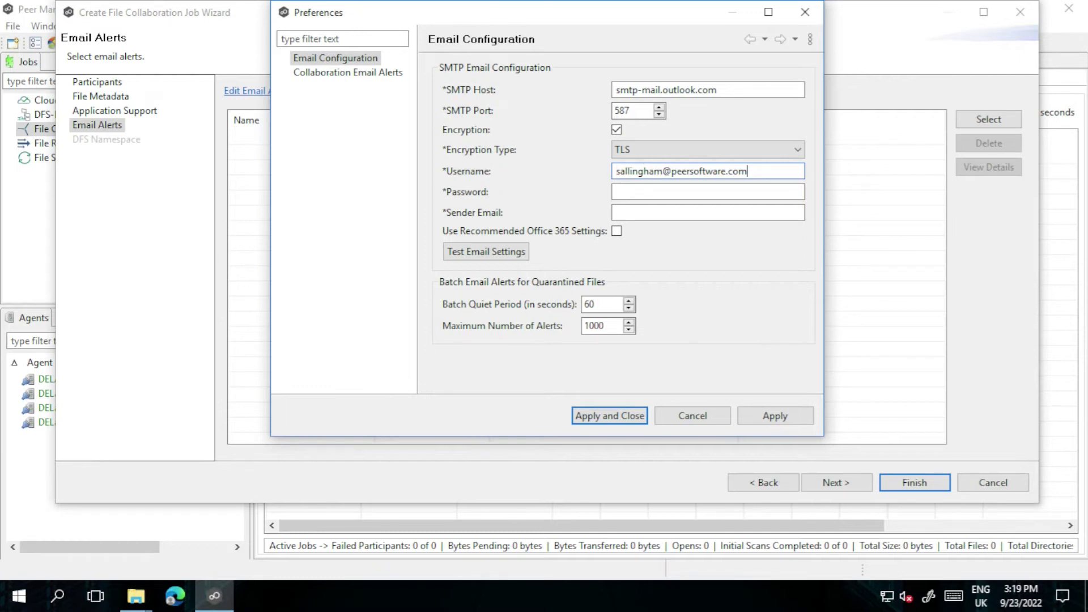
Enter the account password and sender e-mail, enable recommended Office 365 settings, and apply
{"action": "left_click", "coordinate": [636, 192]}
{"action": "key", "text": "ctrl+v"}
{"action": "key", "text": "Tab"}
{"action": "key", "text": "ctrl+v"}
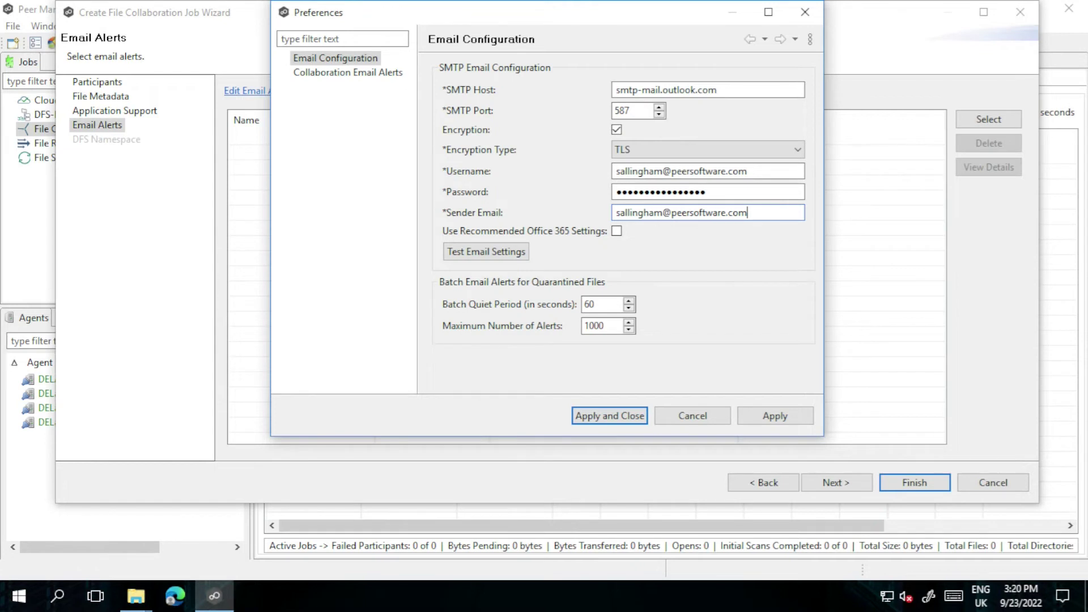
{"action": "left_click", "coordinate": [621, 232]}
{"action": "left_click", "coordinate": [788, 417]}
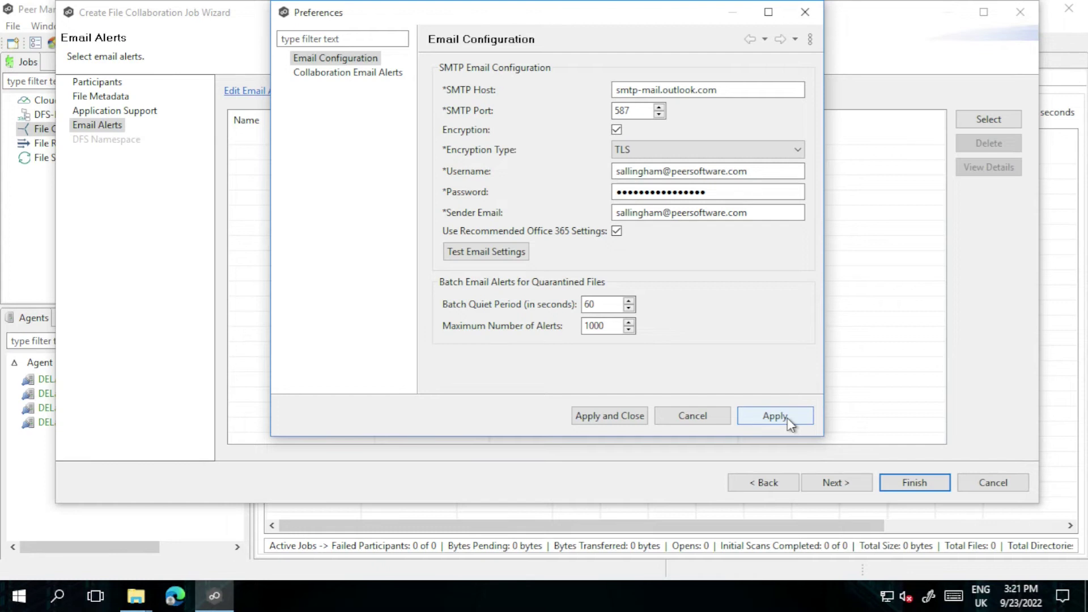
Send a test e-mail to the account's own address and dismiss the success confirmation
{"action": "left_click", "coordinate": [520, 253]}
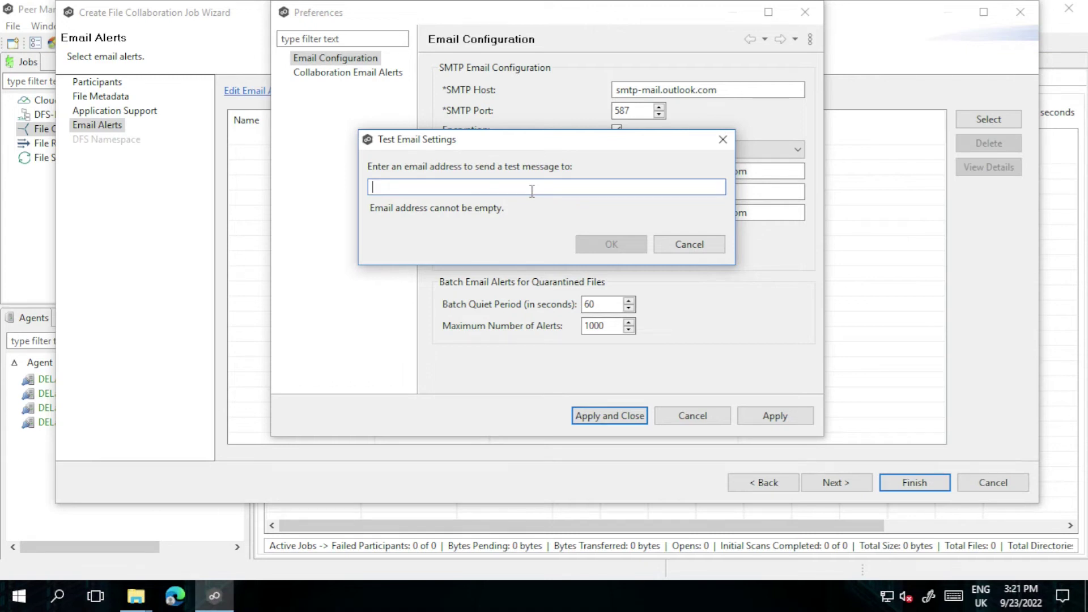
{"action": "key", "text": "ctrl+v"}
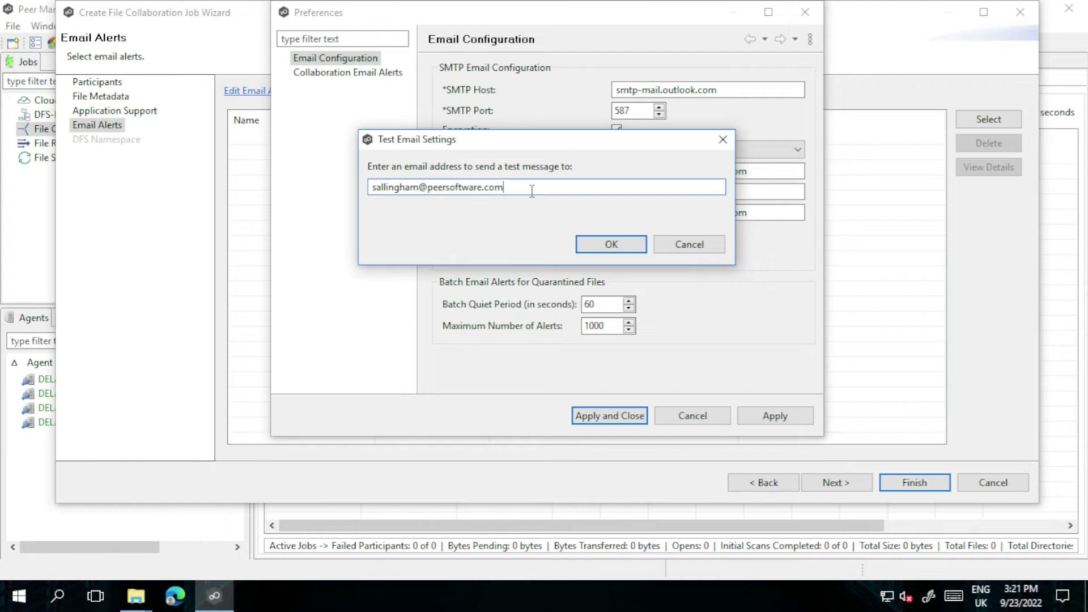
{"action": "left_click", "coordinate": [613, 245]}
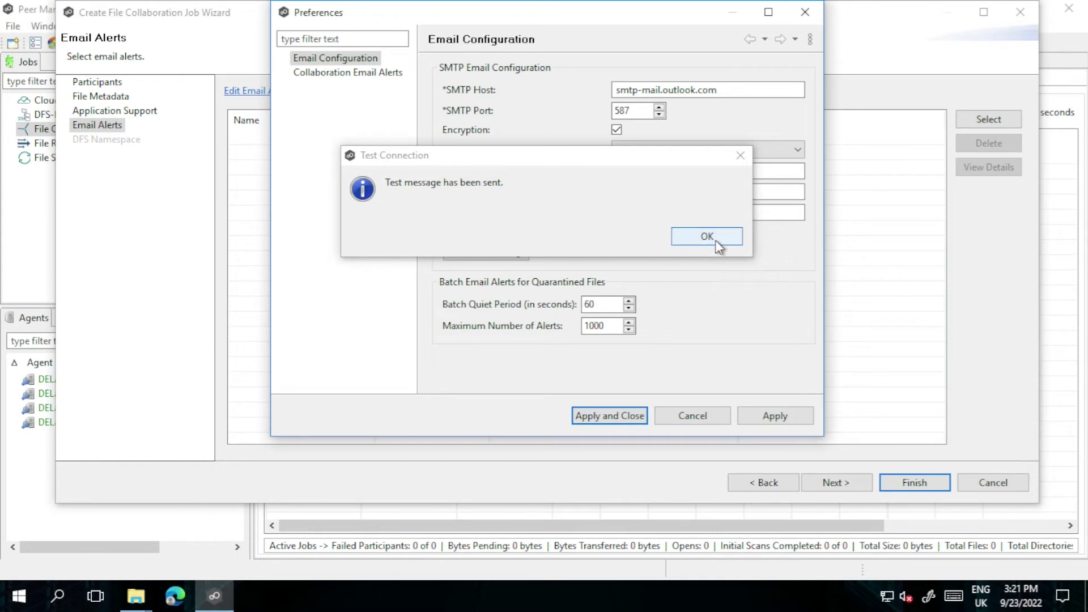
{"action": "left_click", "coordinate": [717, 243]}
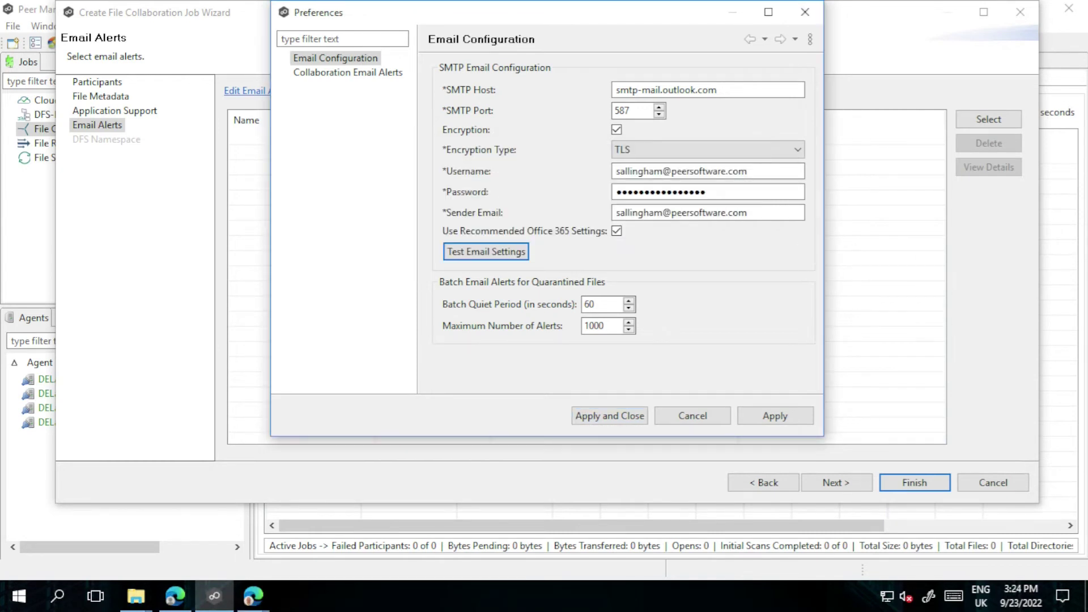
{"action": "mouse_move", "coordinate": [253, 595]}
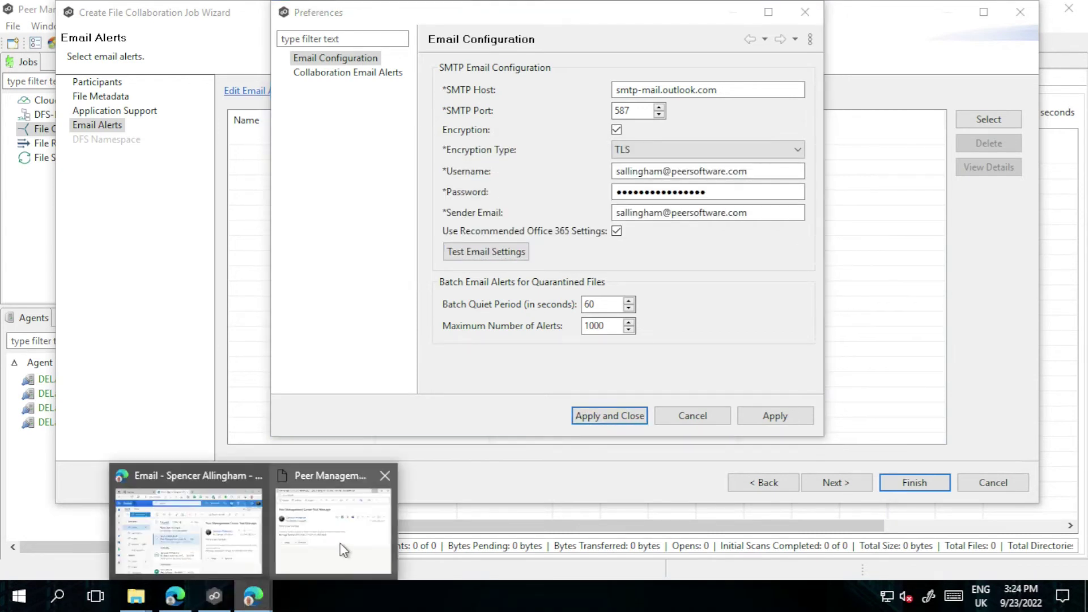
{"action": "left_click", "coordinate": [341, 543]}
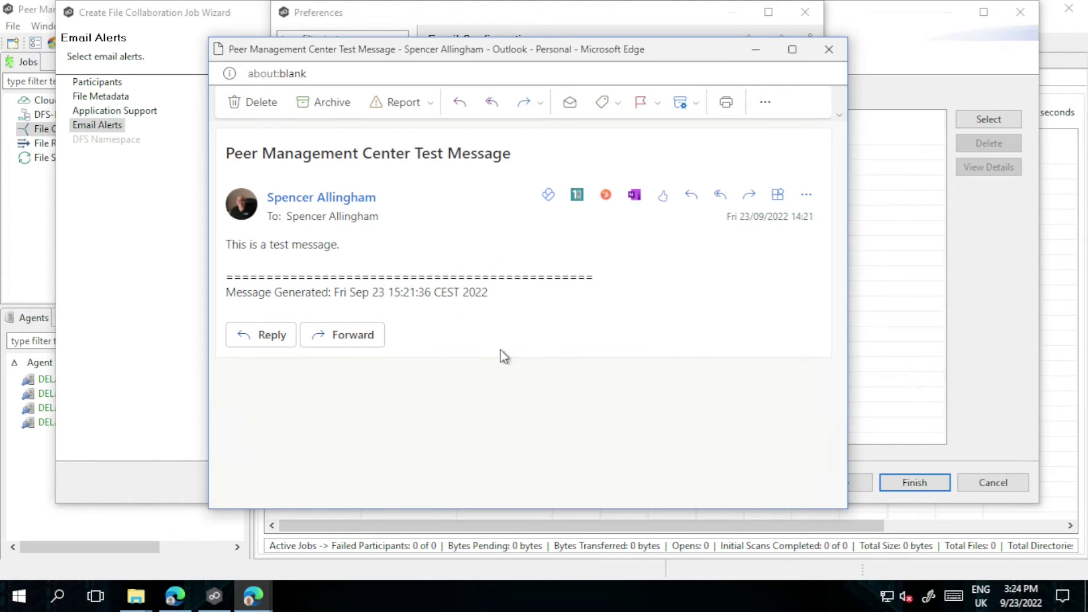
{"action": "left_click", "coordinate": [829, 54]}
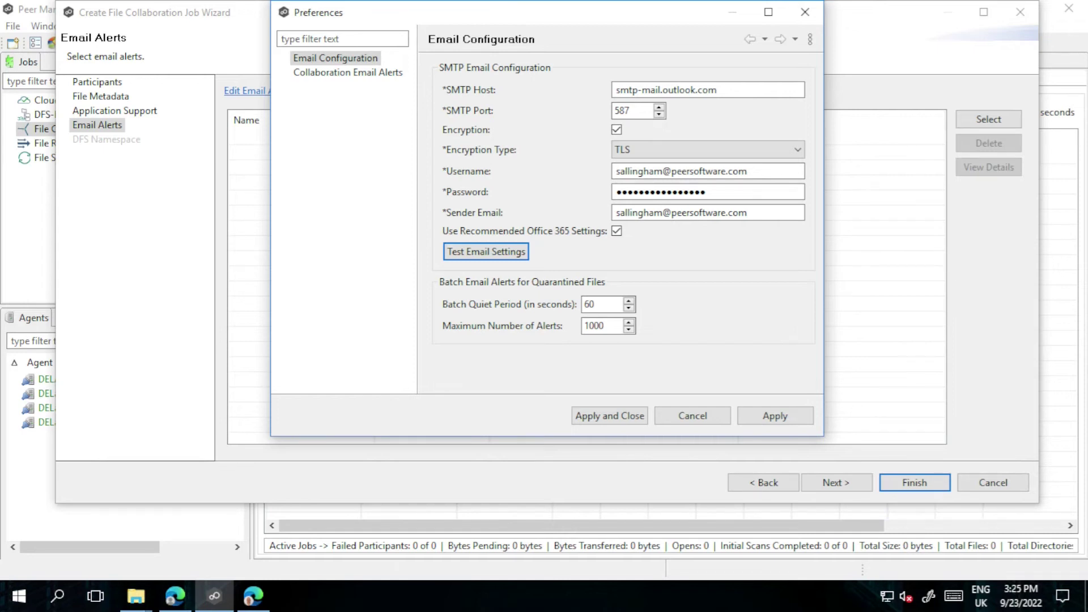
Start a new alert under Collaboration Email Alerts in Preferences
{"action": "left_click", "coordinate": [332, 94]}
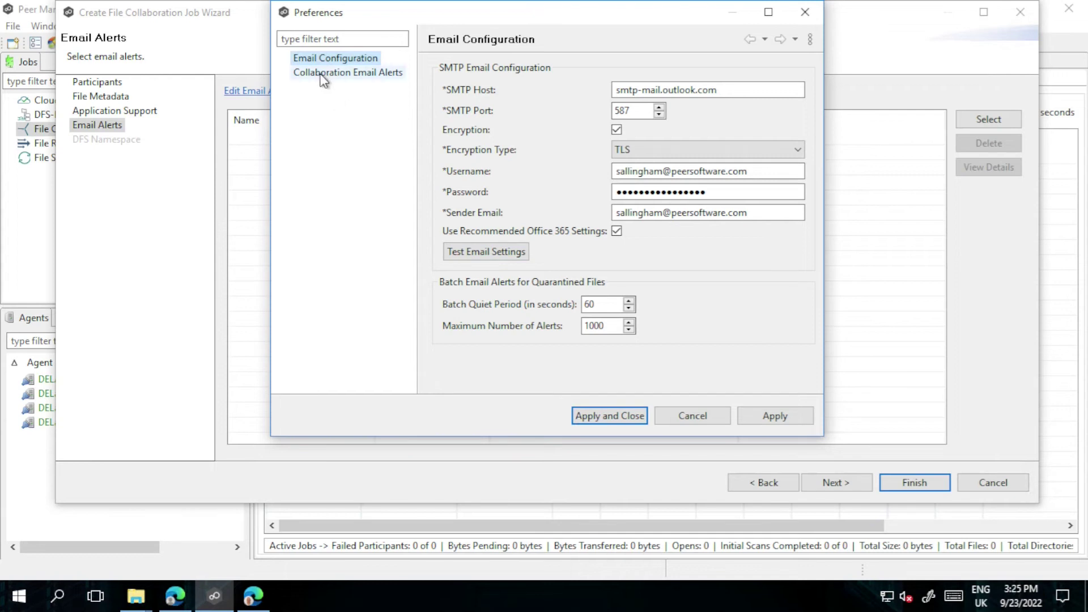
{"action": "left_click", "coordinate": [321, 75]}
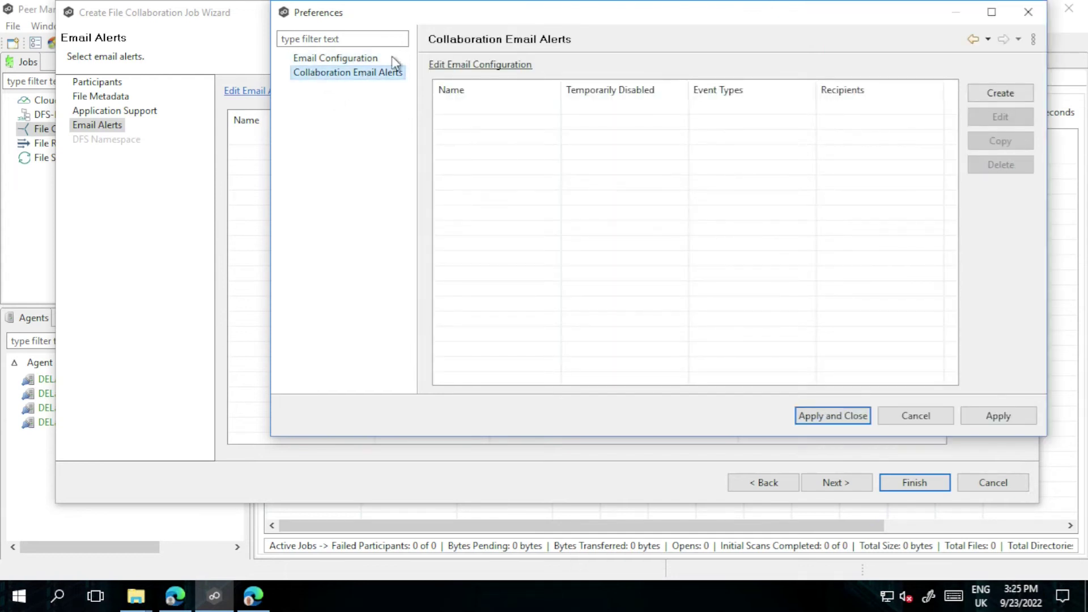
{"action": "left_click", "coordinate": [1012, 94]}
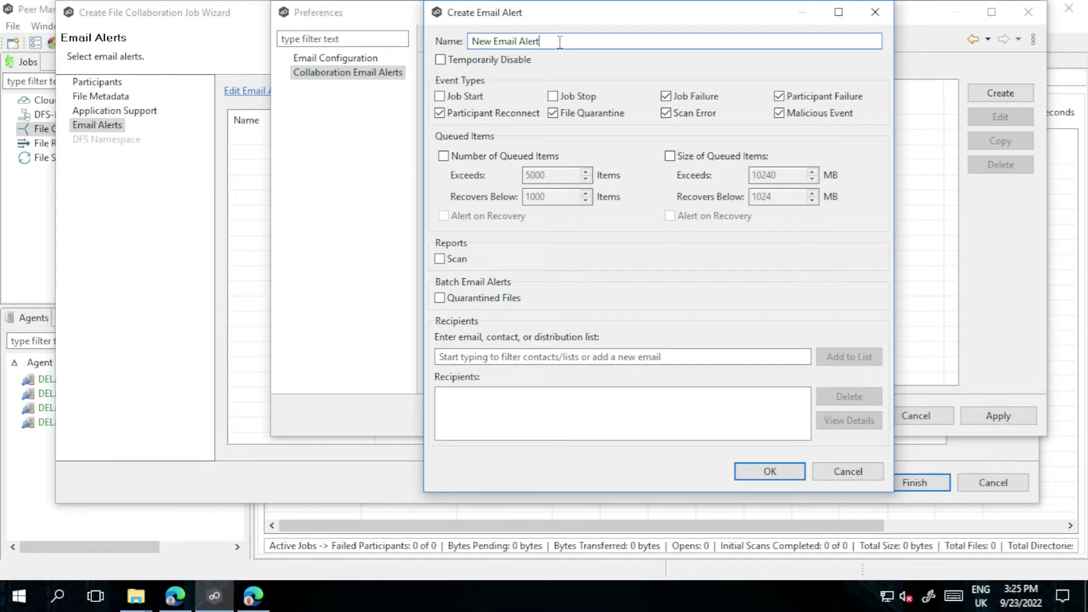
Rename the alert to 'PeerGFS Collaboration Alert' and enable batching of quarantined-file alerts
{"action": "left_click_drag", "start_coordinate": [547, 41], "coordinate": [443, 36]}
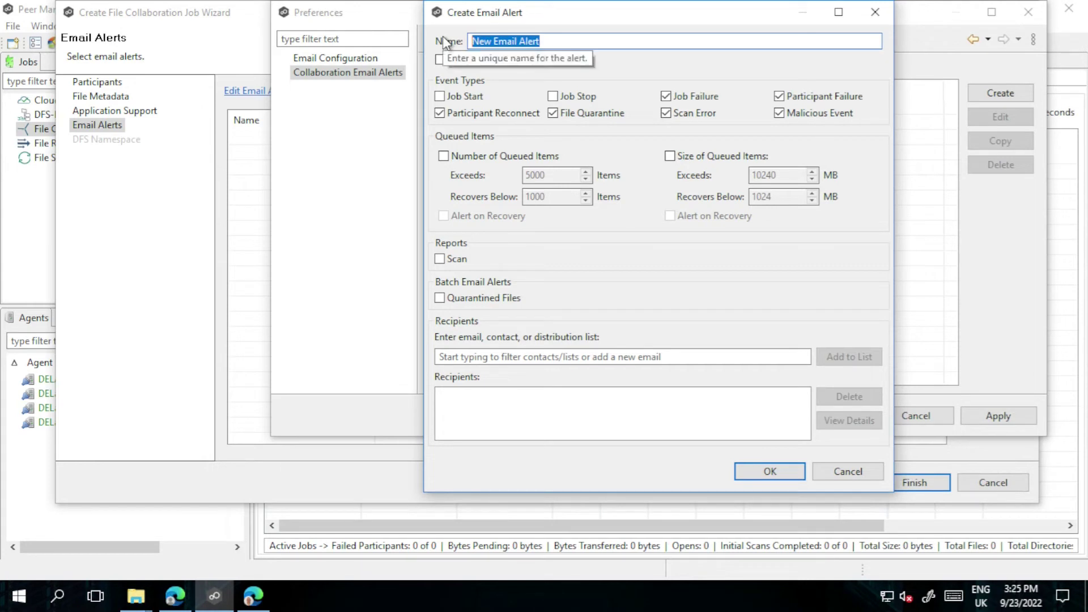
{"action": "type", "text": "PeerGFS Collaboration Alert"}
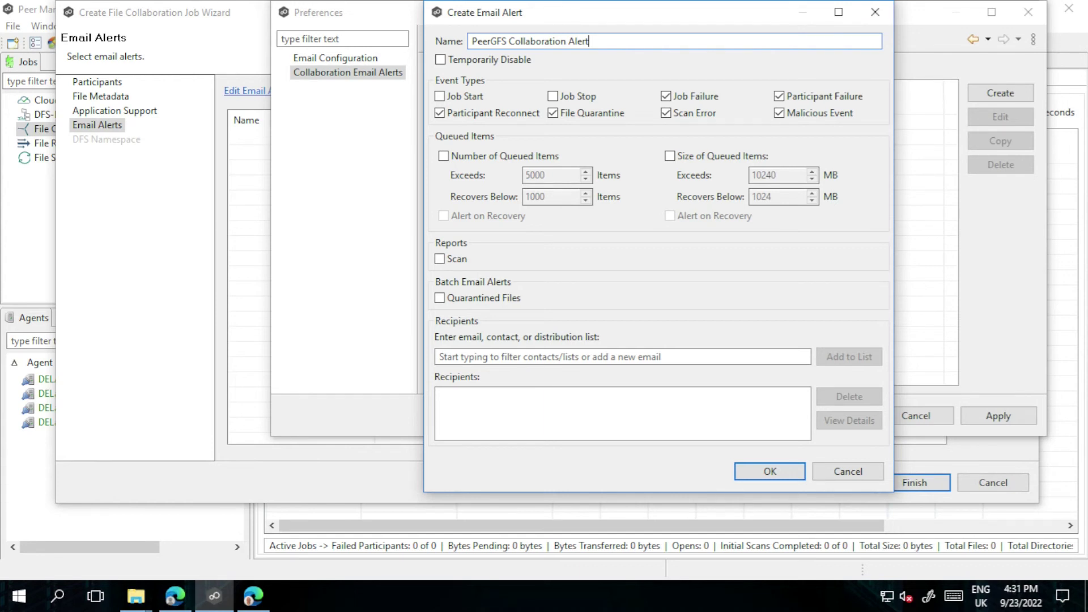
{"action": "left_click", "coordinate": [483, 298]}
{"action": "left_click", "coordinate": [499, 296]}
Add the recipient's e-mail address to the list and save the alert
{"action": "left_click", "coordinate": [658, 356]}
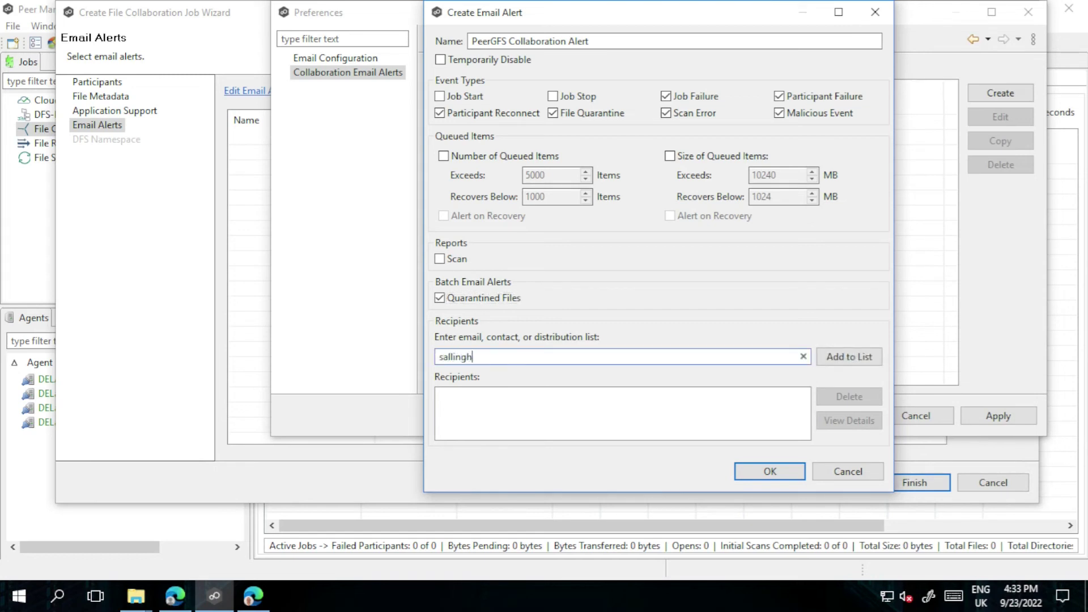
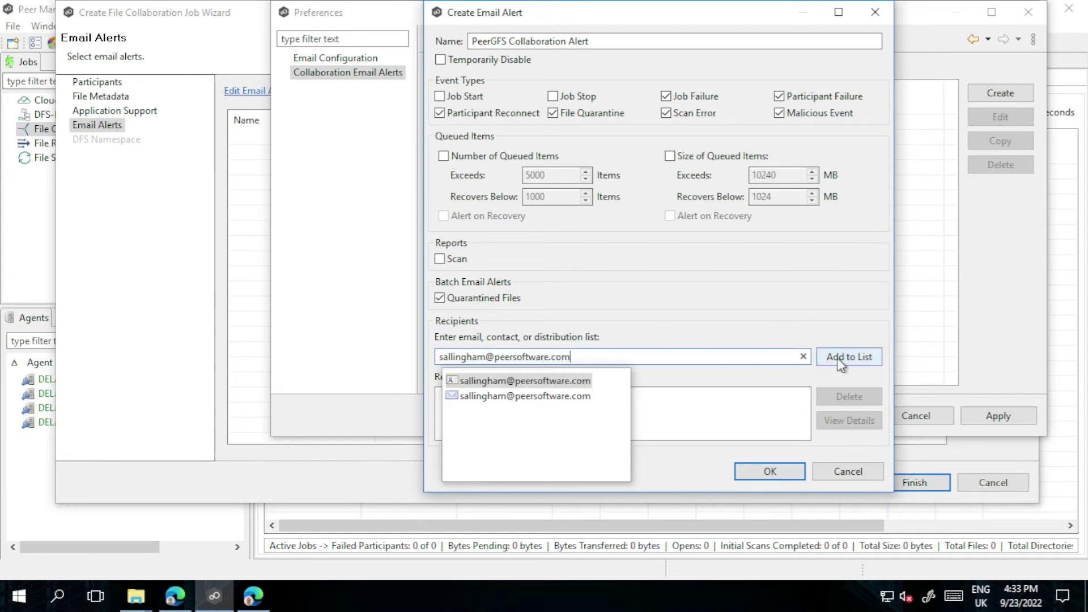
{"action": "left_click", "coordinate": [840, 363]}
{"action": "left_click", "coordinate": [841, 363]}
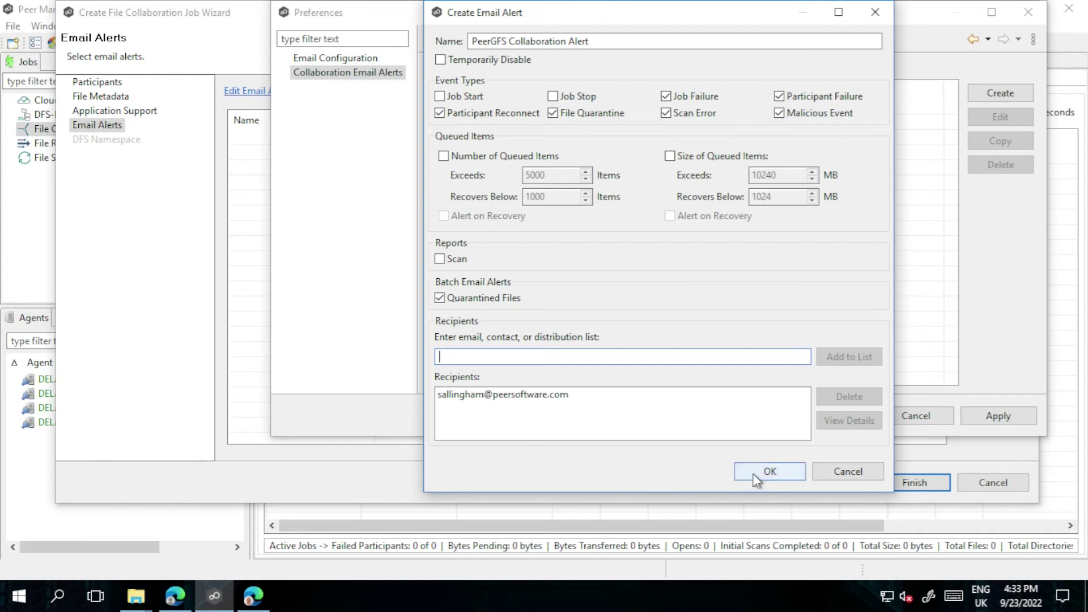
{"action": "left_click", "coordinate": [770, 472]}
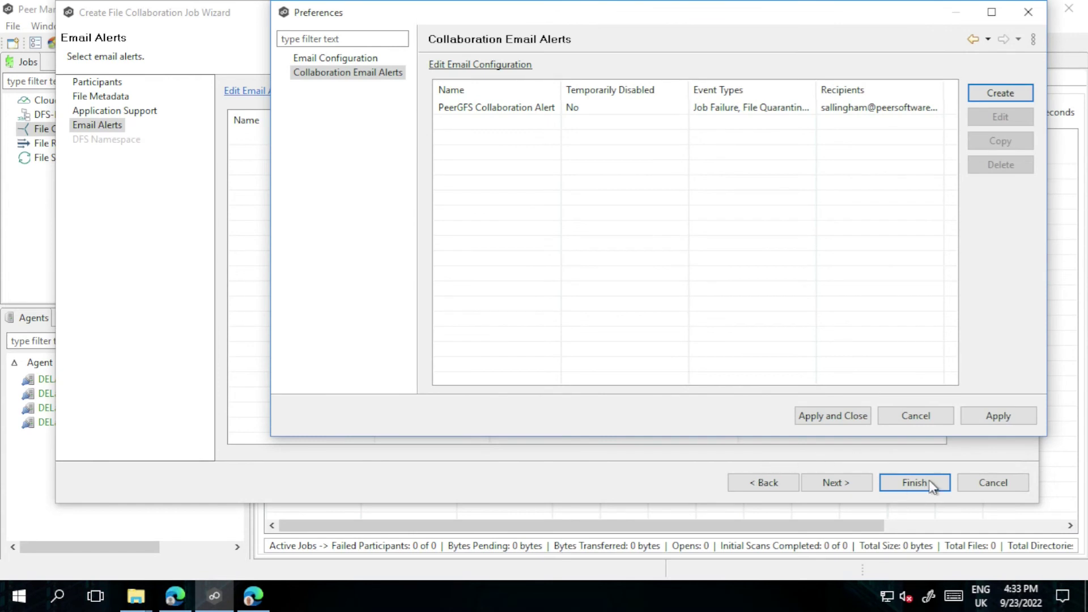
Assign PeerGFS Collaboration Alert as the job's email alert and advance to DFS Namespace
{"action": "left_click", "coordinate": [858, 416]}
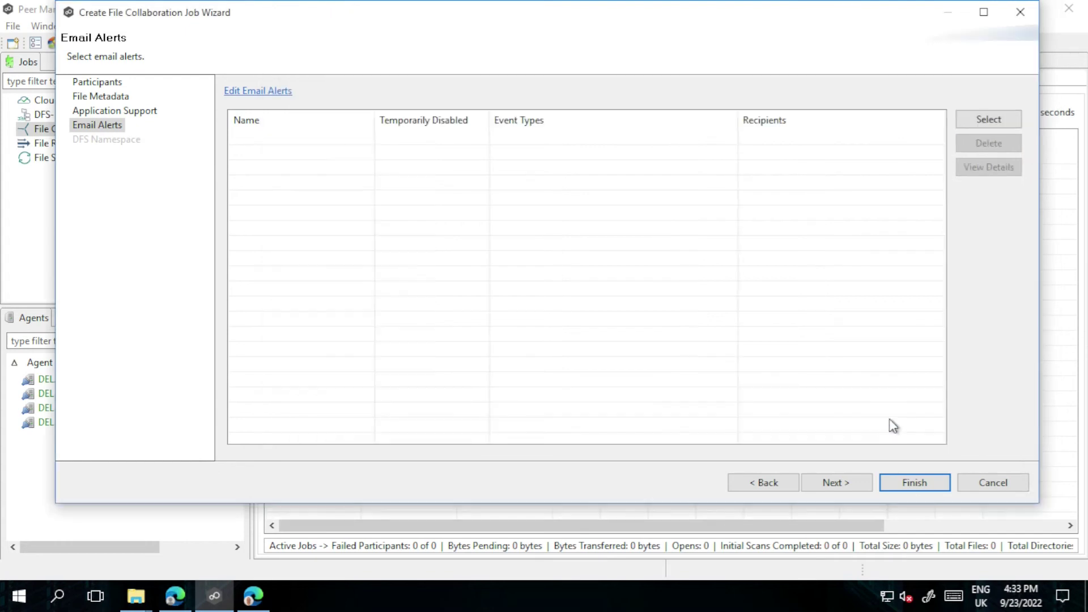
{"action": "left_click", "coordinate": [1001, 117]}
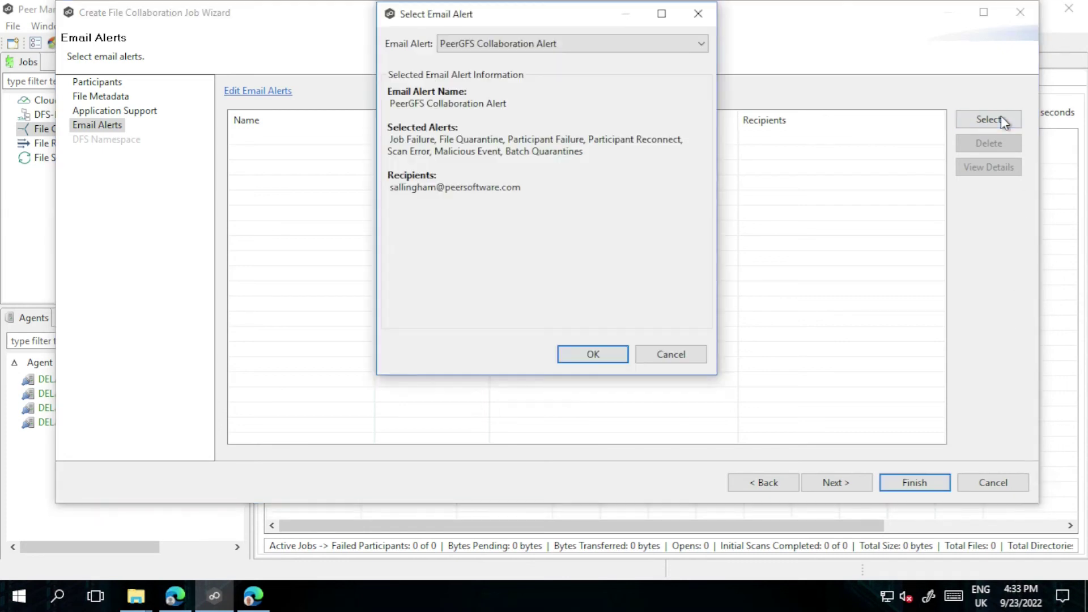
{"action": "left_click", "coordinate": [501, 48]}
{"action": "left_click", "coordinate": [542, 44]}
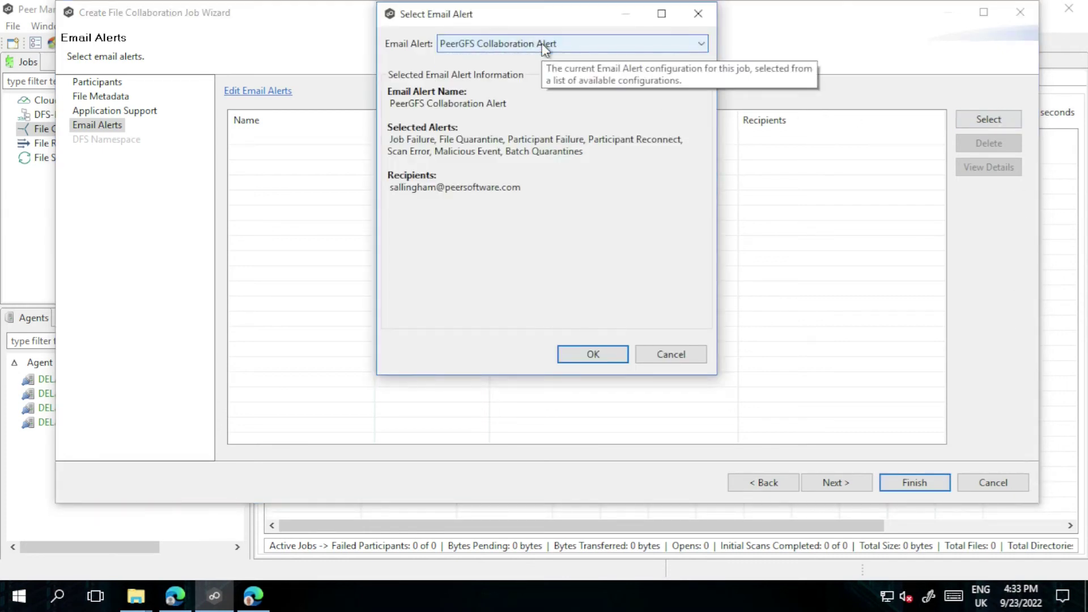
{"action": "left_click", "coordinate": [580, 354]}
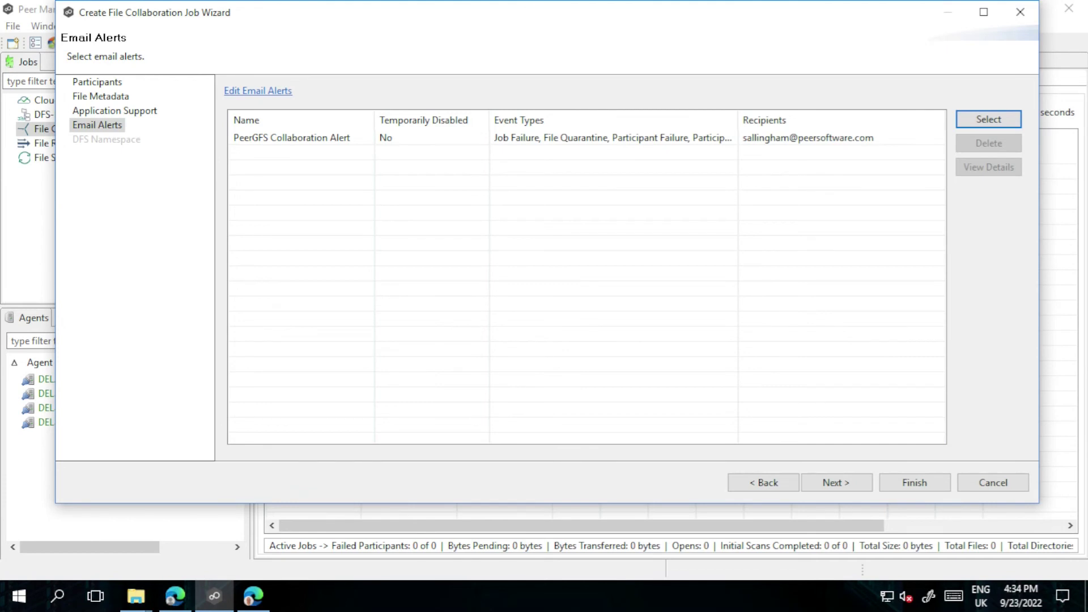
{"action": "left_click", "coordinate": [836, 483]}
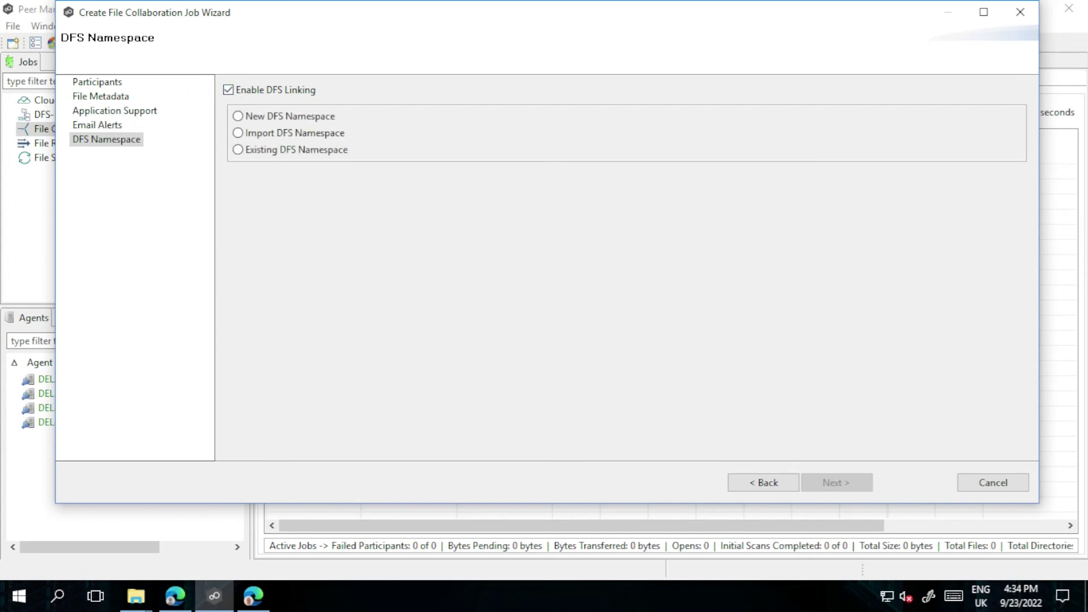
Enable DFS linking with the existing Demonstrations namespace and advance to the DFS Link page
{"action": "left_click", "coordinate": [228, 89]}
{"action": "left_click", "coordinate": [267, 149]}
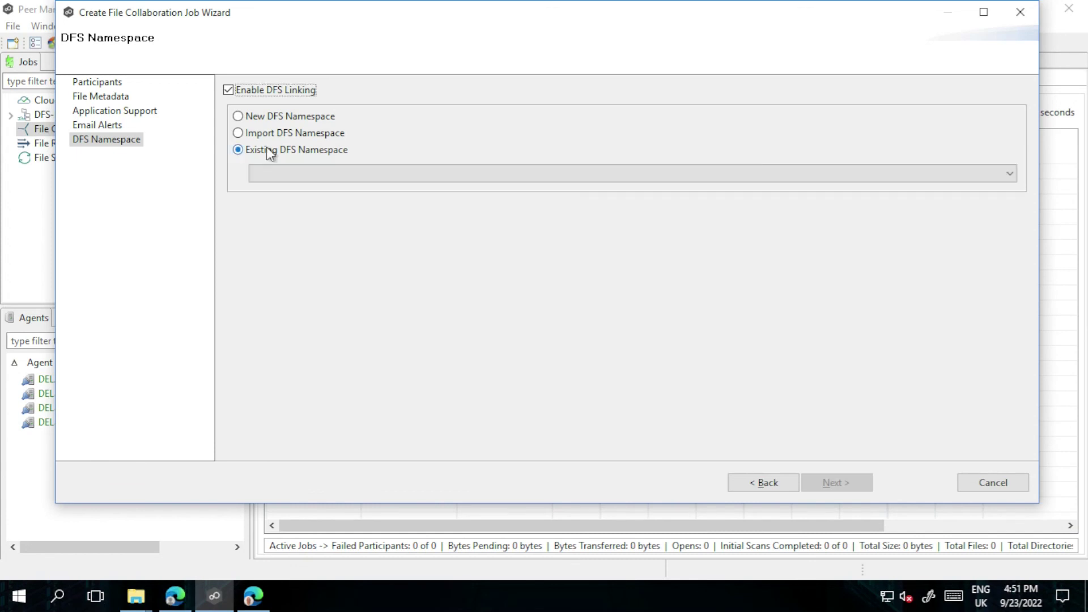
{"action": "left_click", "coordinate": [397, 177]}
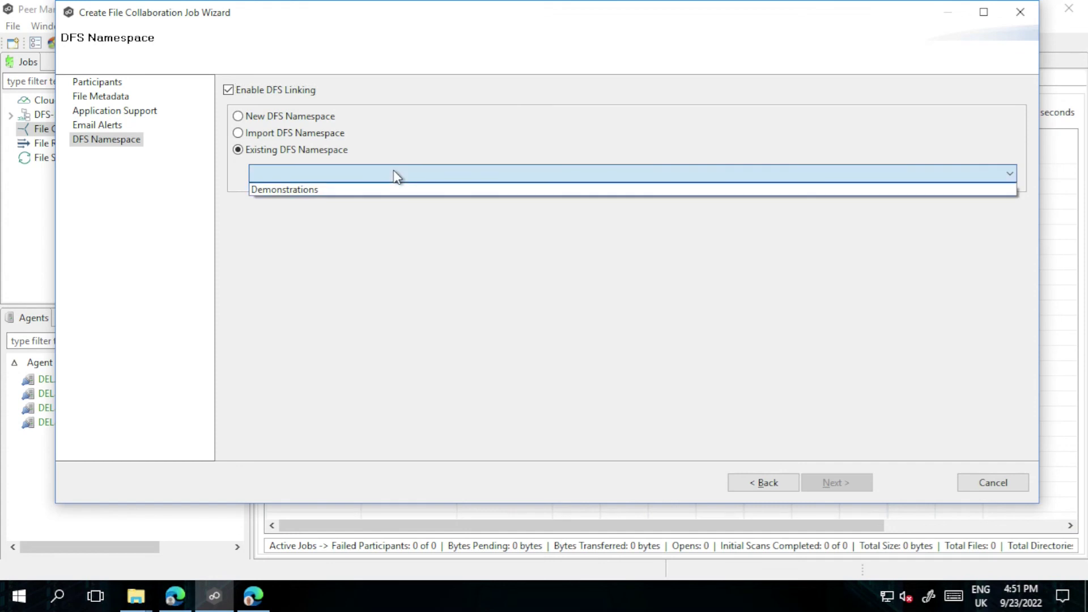
{"action": "left_click", "coordinate": [344, 192]}
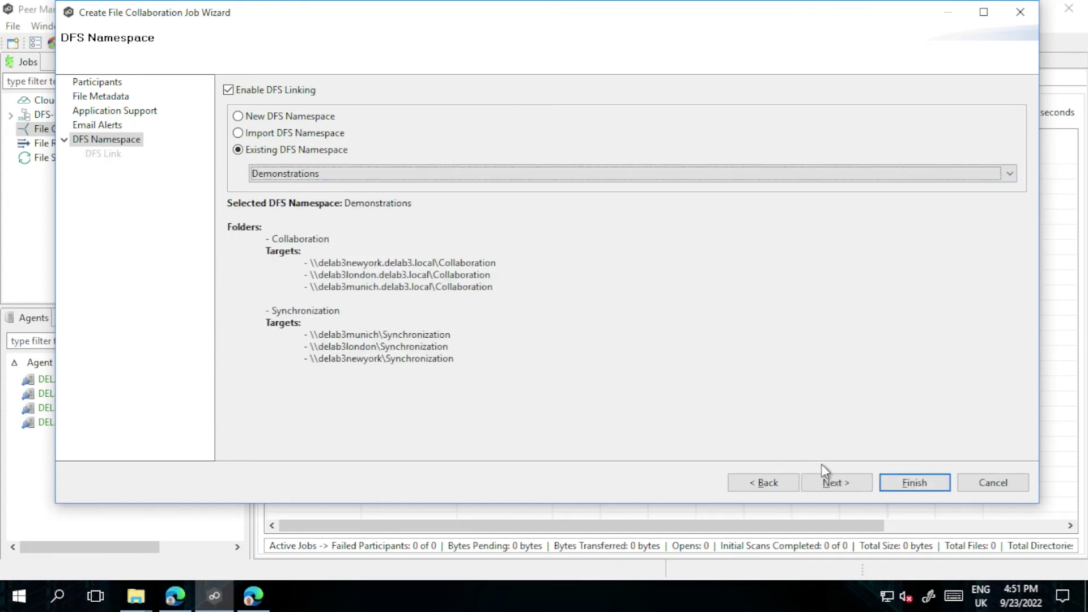
{"action": "left_click", "coordinate": [833, 482]}
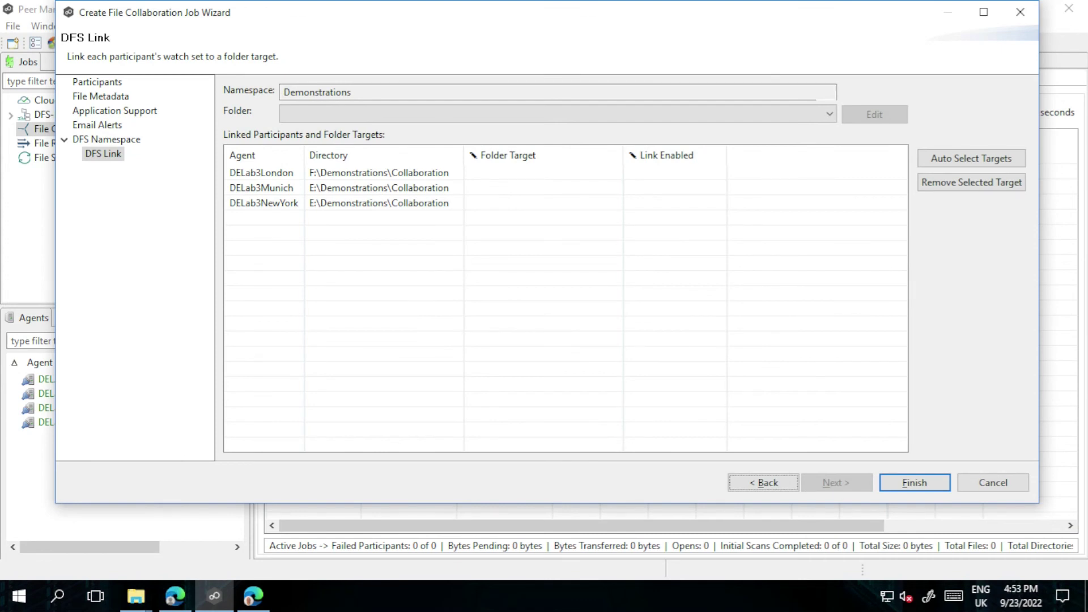
Pick the Collaboration folder and link London, Munich and NewYork to their own Collaboration shares
{"action": "left_click", "coordinate": [553, 115]}
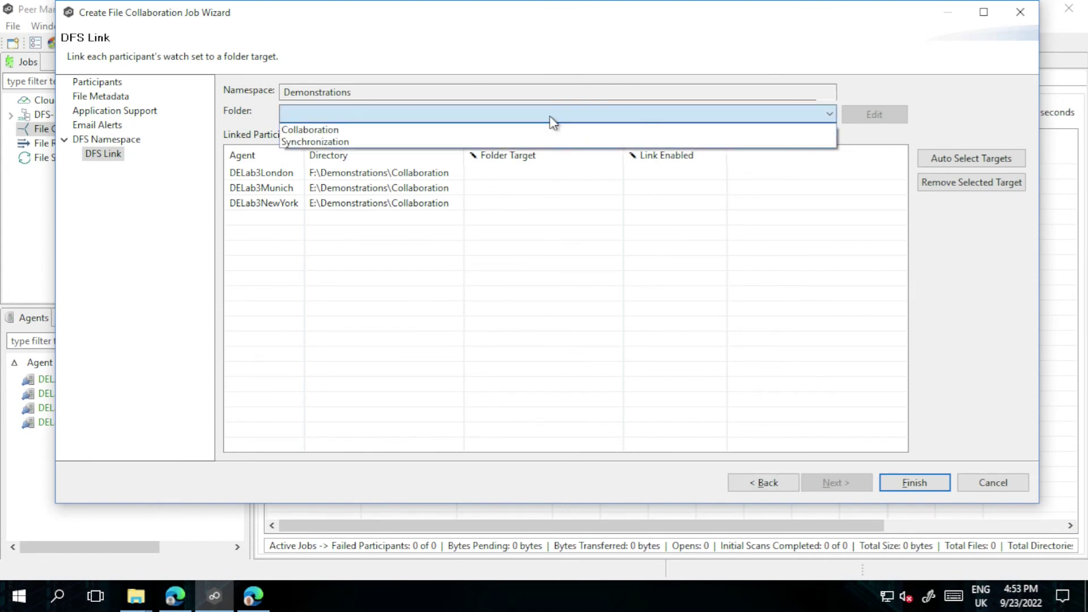
{"action": "left_click", "coordinate": [353, 134]}
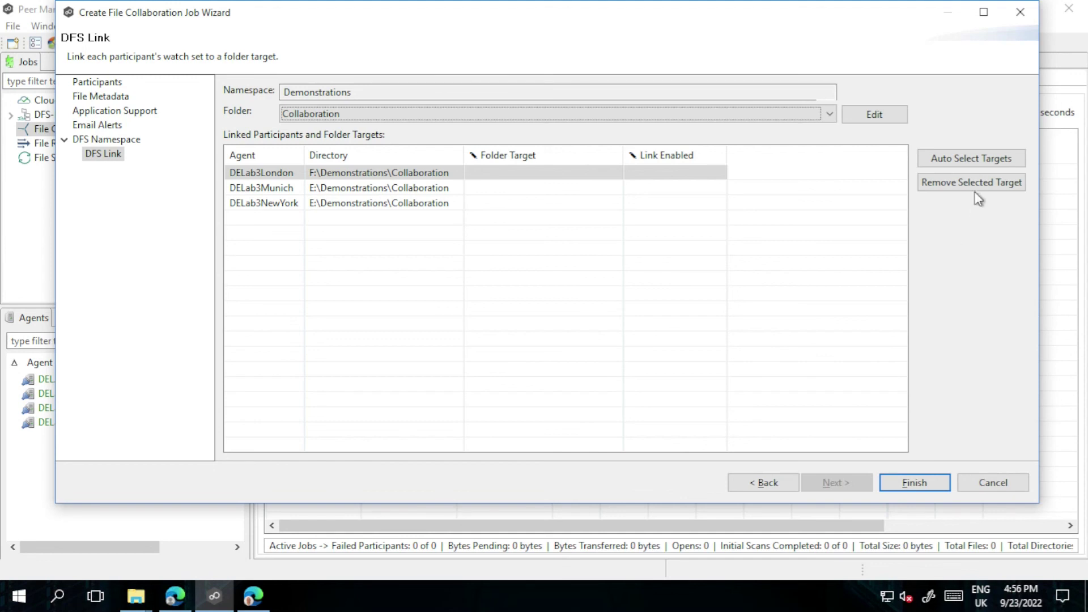
{"action": "left_click", "coordinate": [541, 171]}
{"action": "left_click", "coordinate": [618, 172]}
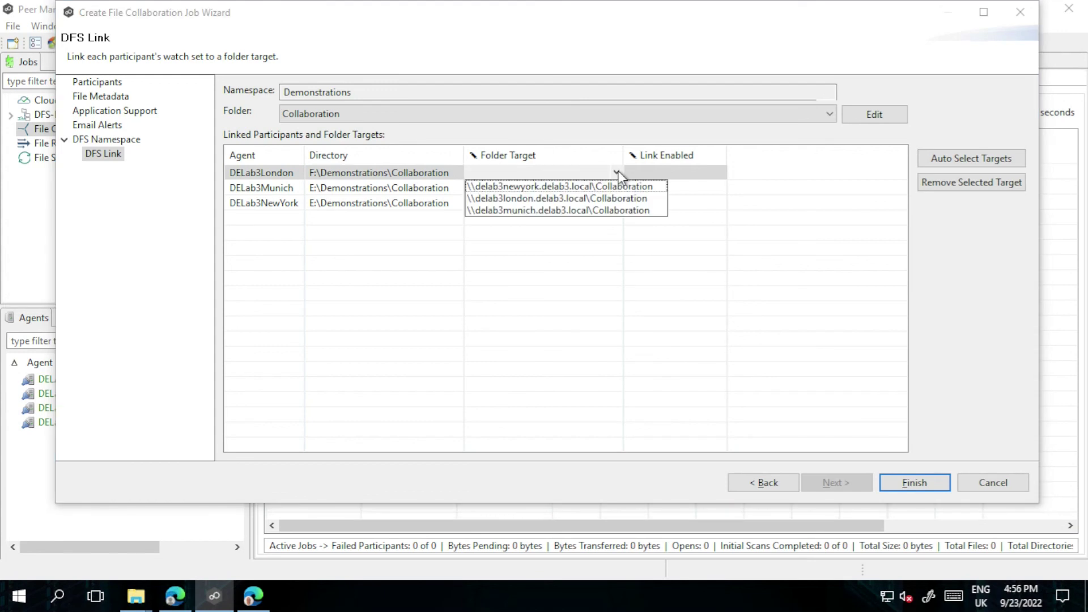
{"action": "left_click", "coordinate": [555, 198]}
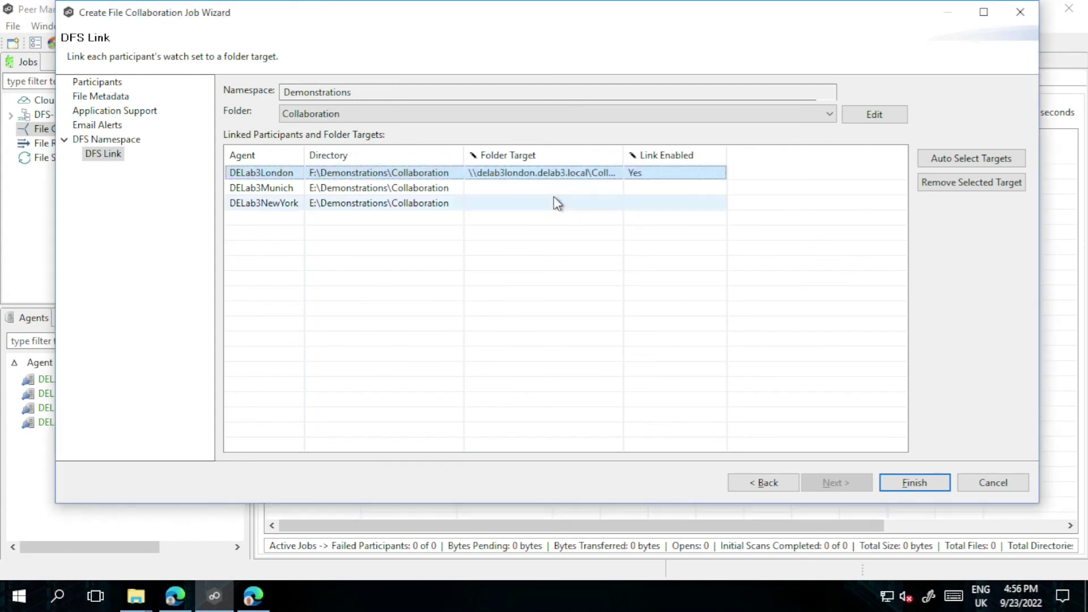
{"action": "left_click", "coordinate": [564, 188]}
{"action": "left_click", "coordinate": [617, 187]}
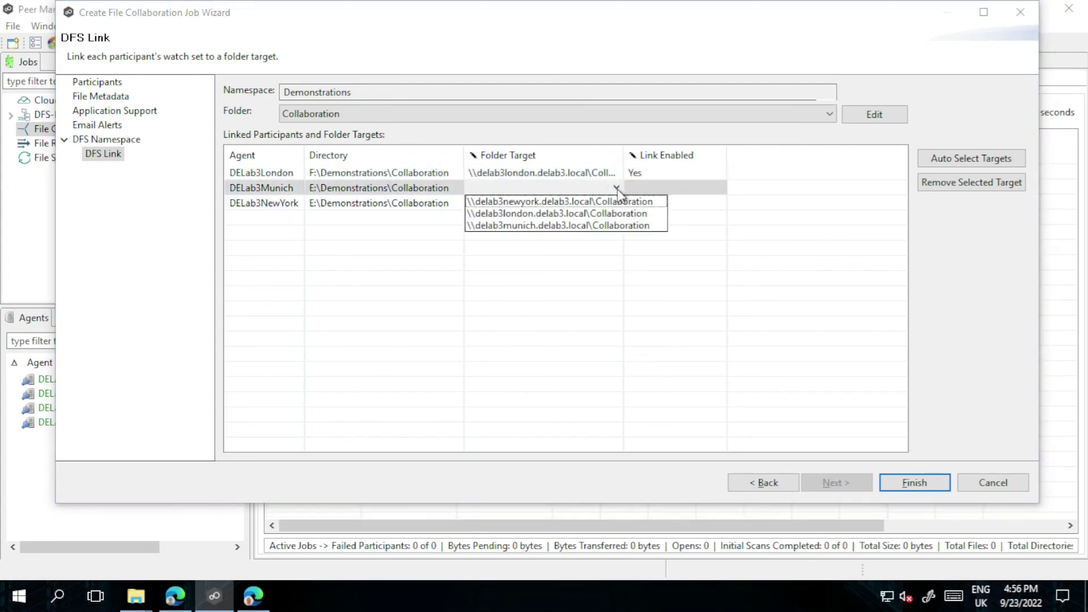
{"action": "left_click", "coordinate": [548, 233]}
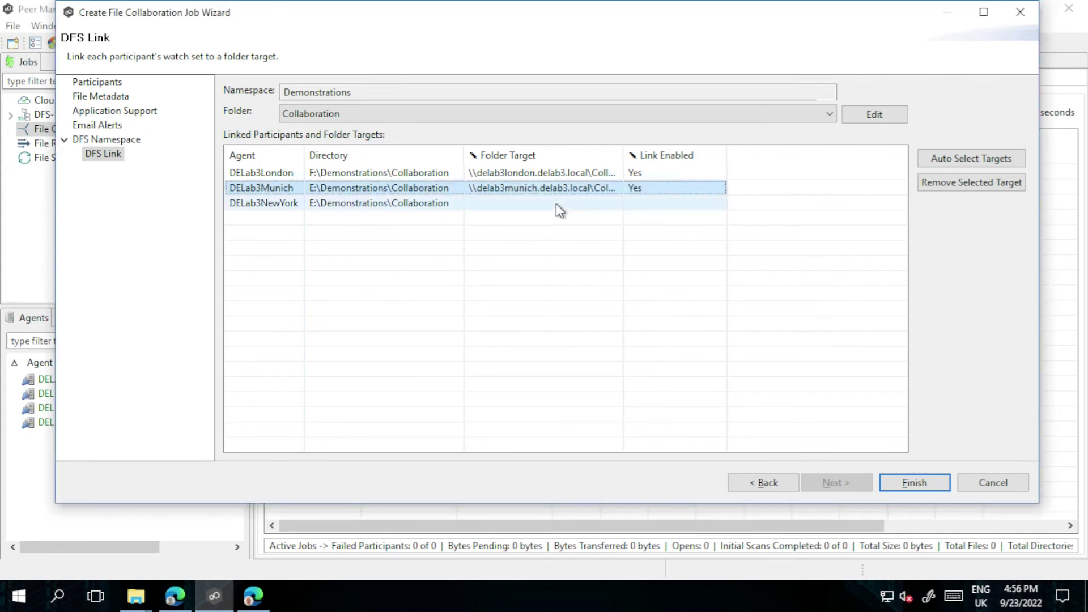
{"action": "left_click", "coordinate": [556, 203]}
{"action": "left_click", "coordinate": [617, 203]}
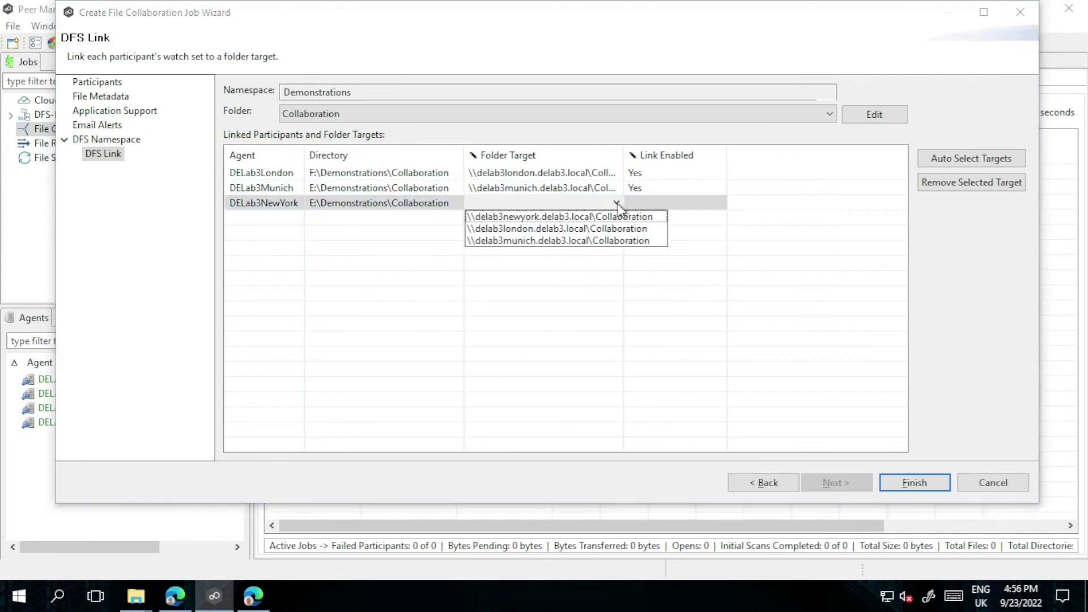
{"action": "left_click", "coordinate": [572, 218]}
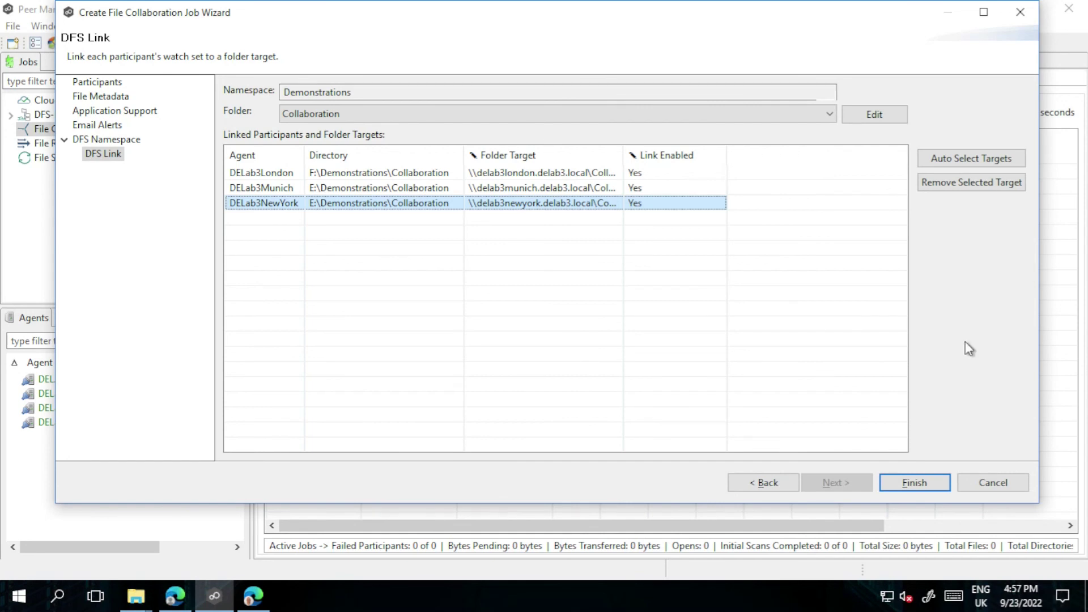
Finish the wizard and start the Collaboration Demo job, confirming the prompt
{"action": "left_click", "coordinate": [934, 480]}
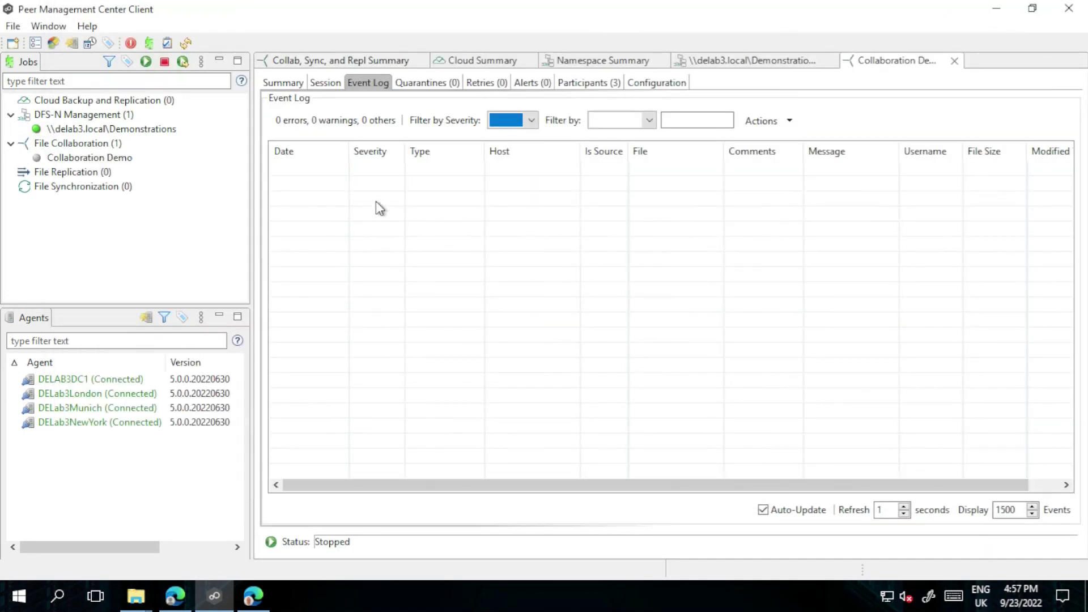
{"action": "left_click", "coordinate": [110, 161]}
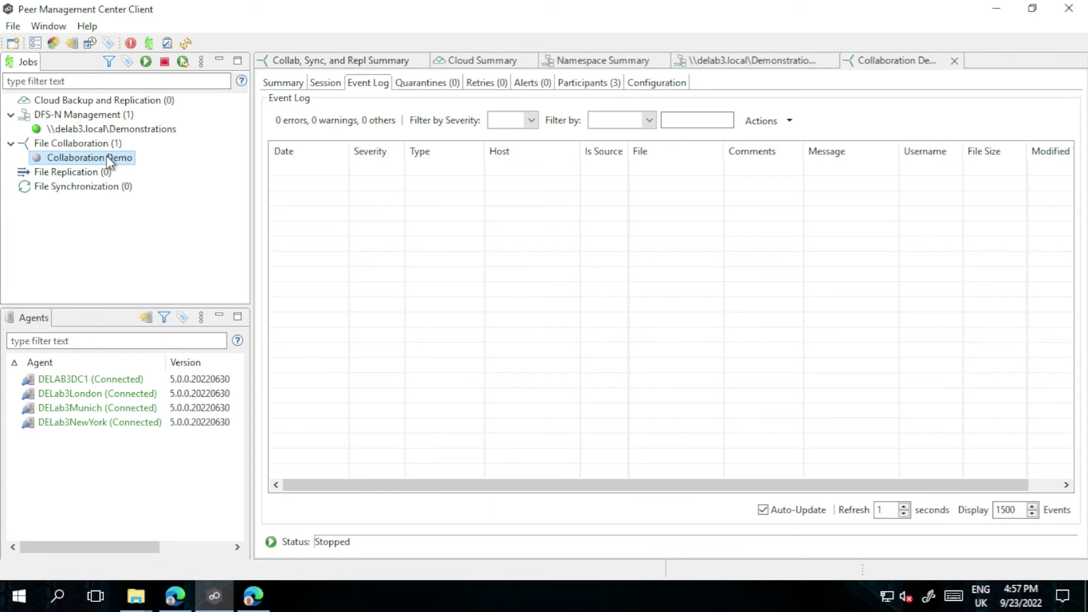
{"action": "right_click", "coordinate": [110, 161]}
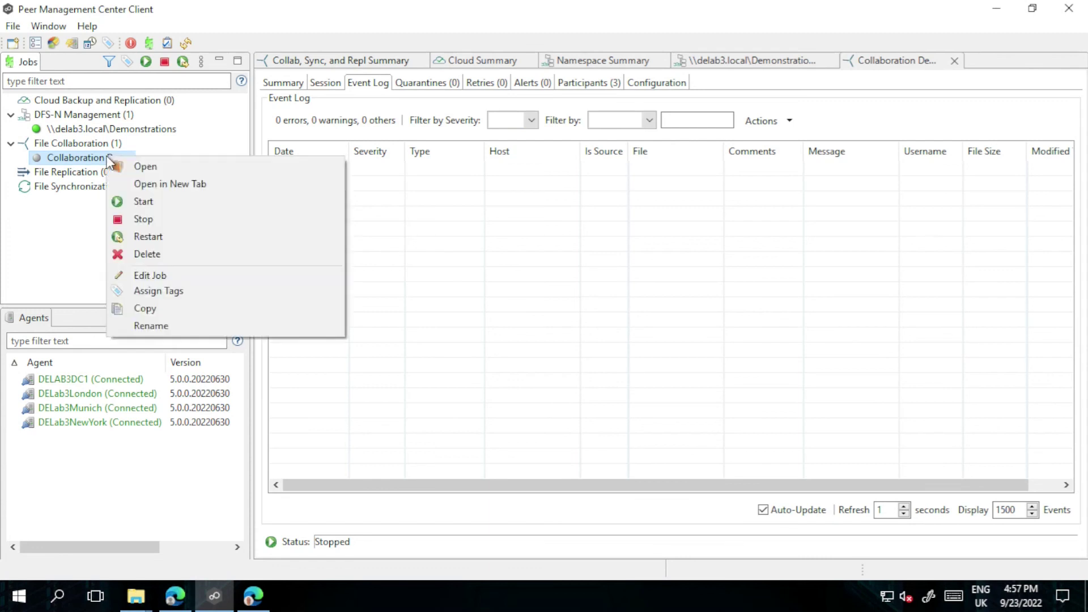
{"action": "left_click", "coordinate": [162, 207]}
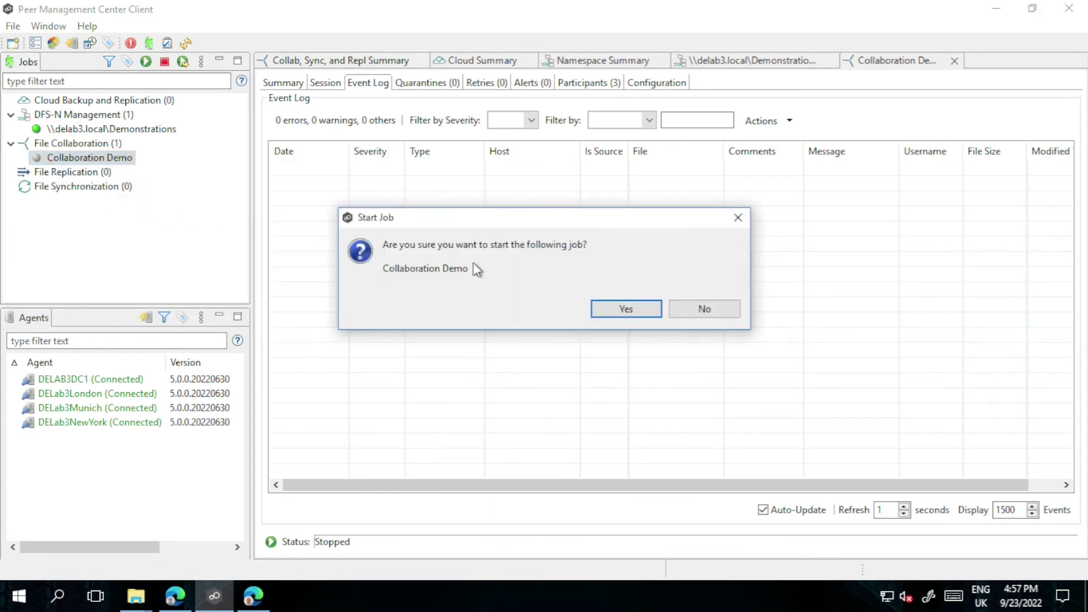
{"action": "left_click", "coordinate": [620, 309]}
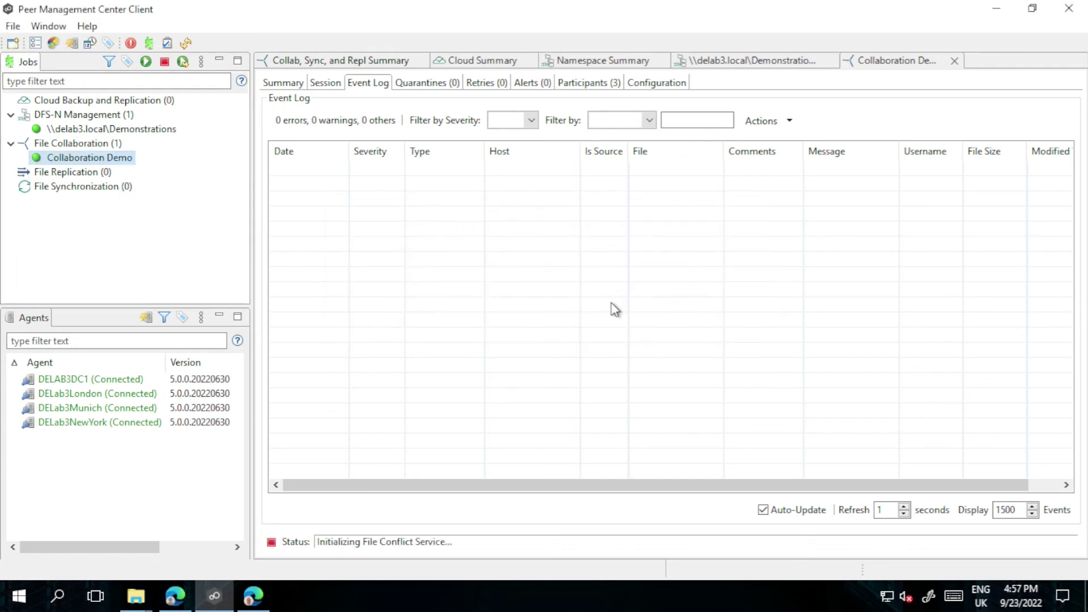